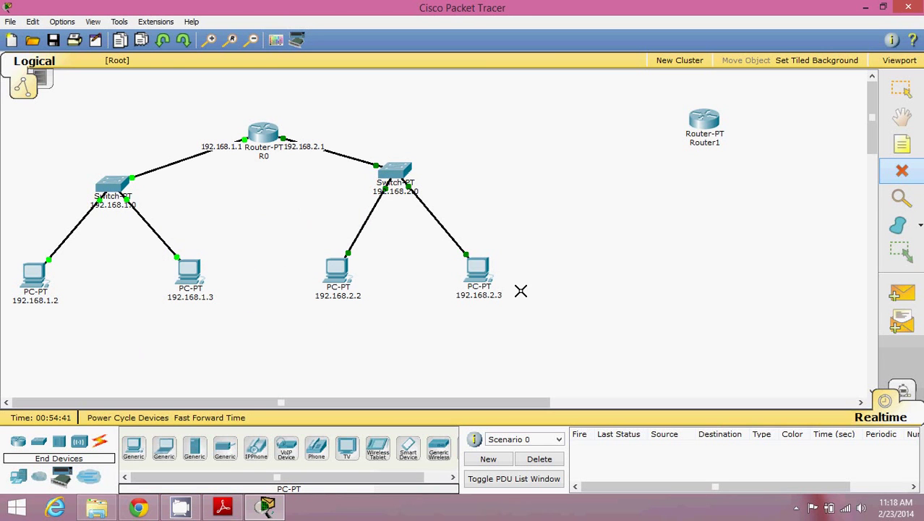
- Add two generic PCs side by side below Router1, to the right of the 192.168.2.3 PC
{"action": "left_click", "coordinate": [133, 449]}
{"action": "key", "text": "Escape"}
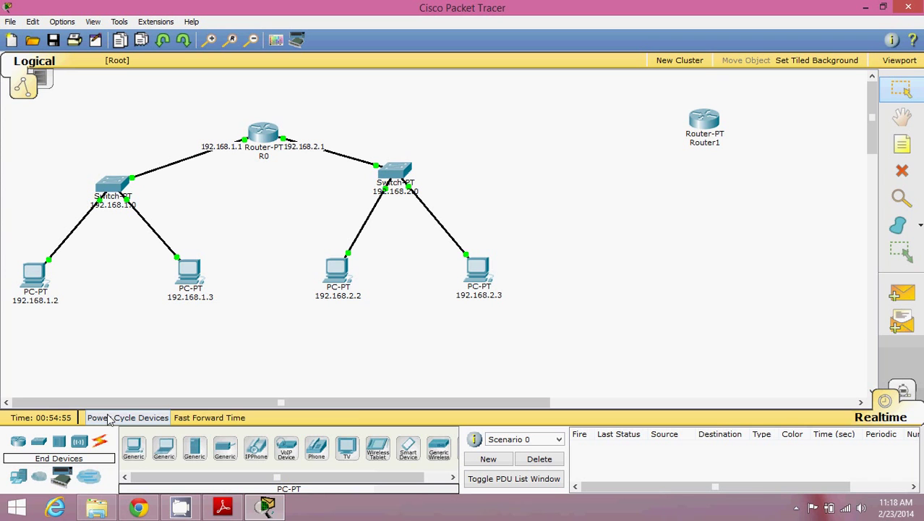
{"action": "left_click", "coordinate": [133, 448]}
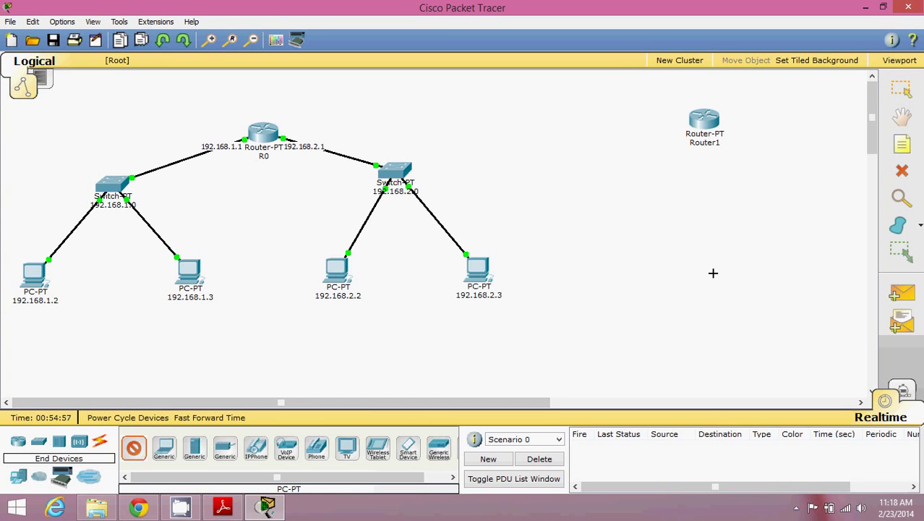
{"action": "left_click", "coordinate": [723, 288]}
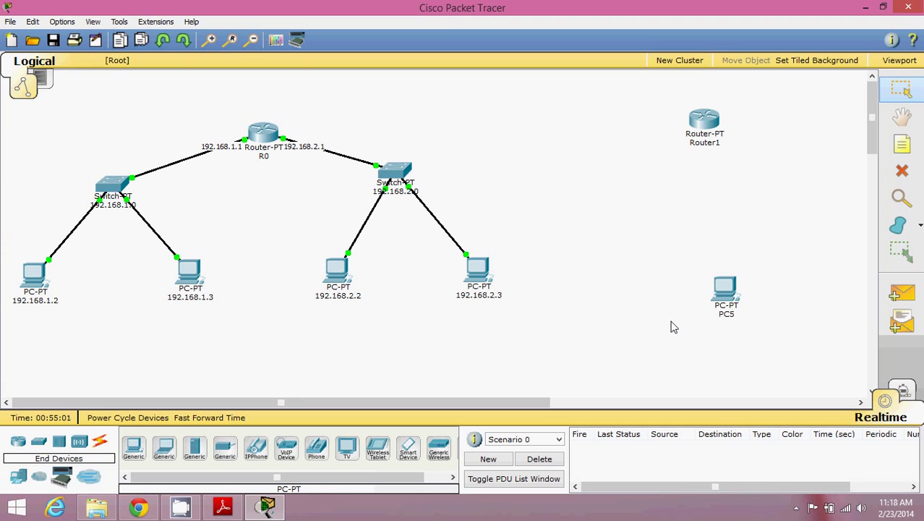
{"action": "left_click", "coordinate": [727, 315]}
{"action": "key", "text": "Return"}
{"action": "left_click_drag", "start_coordinate": [721, 291], "coordinate": [632, 272]}
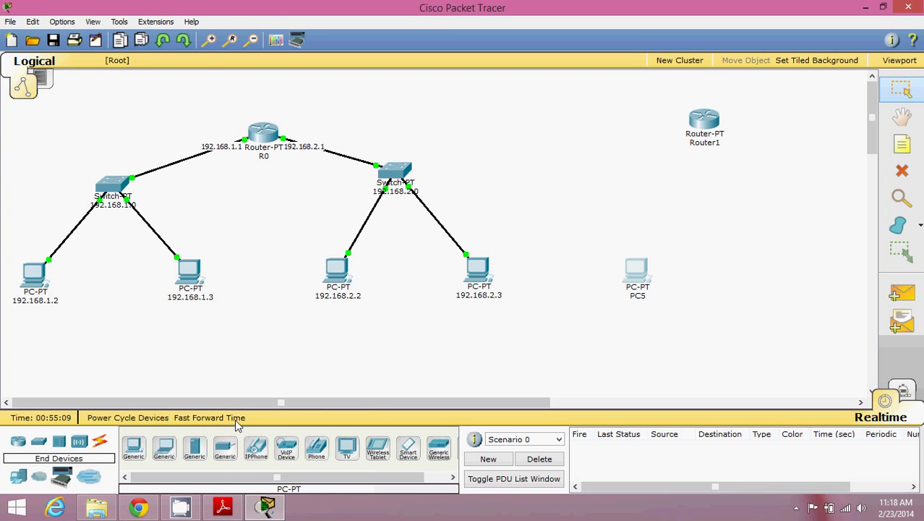
{"action": "left_click", "coordinate": [134, 449]}
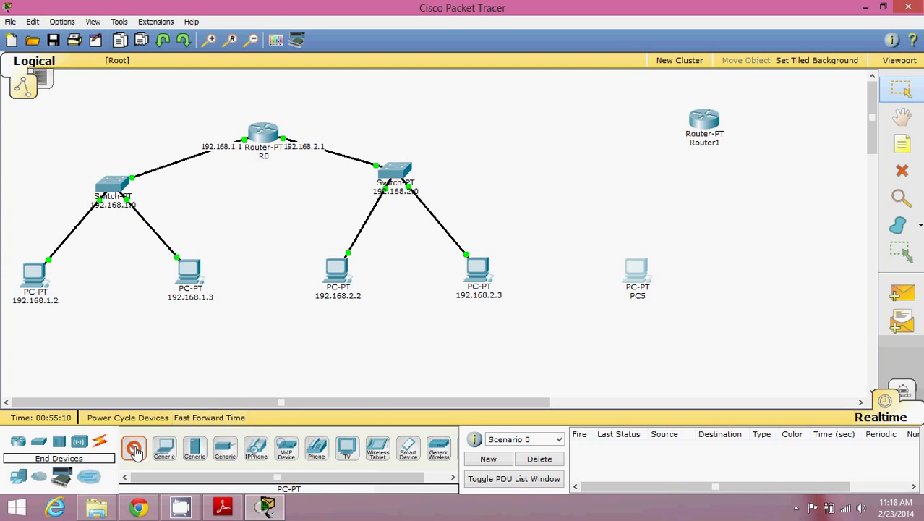
{"action": "left_click", "coordinate": [755, 269]}
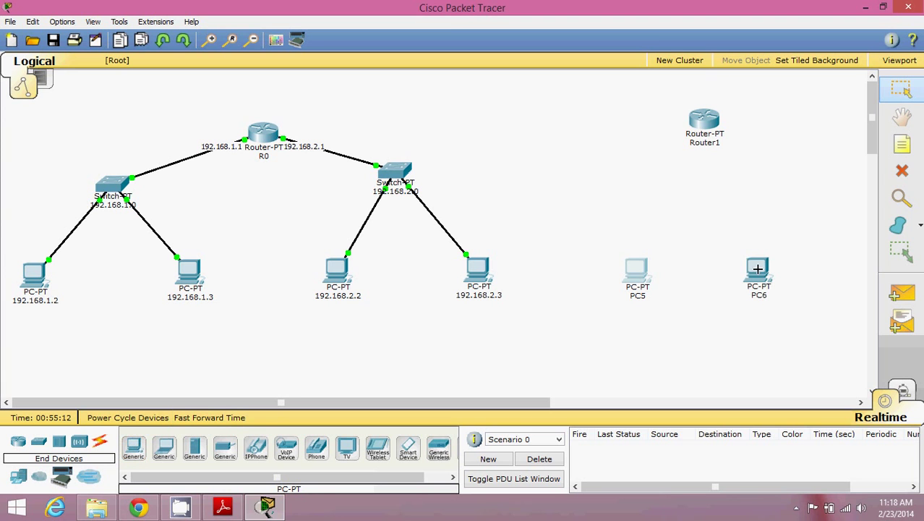
- Rename the left new PC, PC5, as 192.168.3.2
{"action": "left_click", "coordinate": [639, 296]}
{"action": "key", "text": "BackSpace"}
{"action": "key", "text": "BackSpace"}
{"action": "key", "text": "BackSpace"}
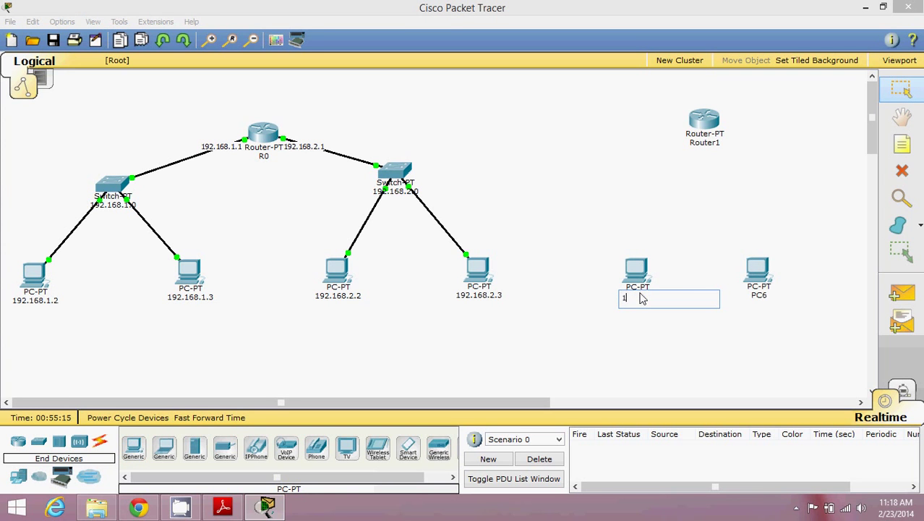
{"action": "type", "text": "192.168.3.2"}
{"action": "left_click", "coordinate": [553, 246]}
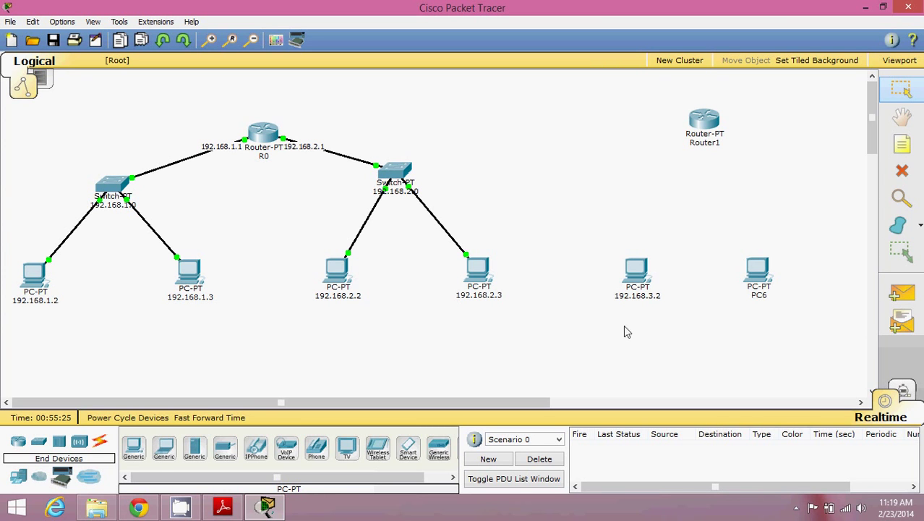
- Rename the right new PC, PC6, as 192.168.3.3
{"action": "left_click", "coordinate": [758, 296]}
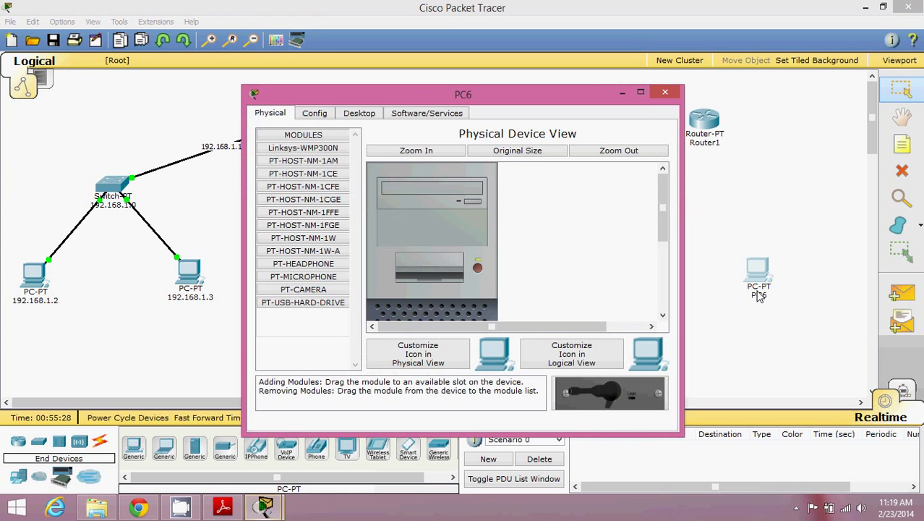
{"action": "left_click", "coordinate": [665, 91]}
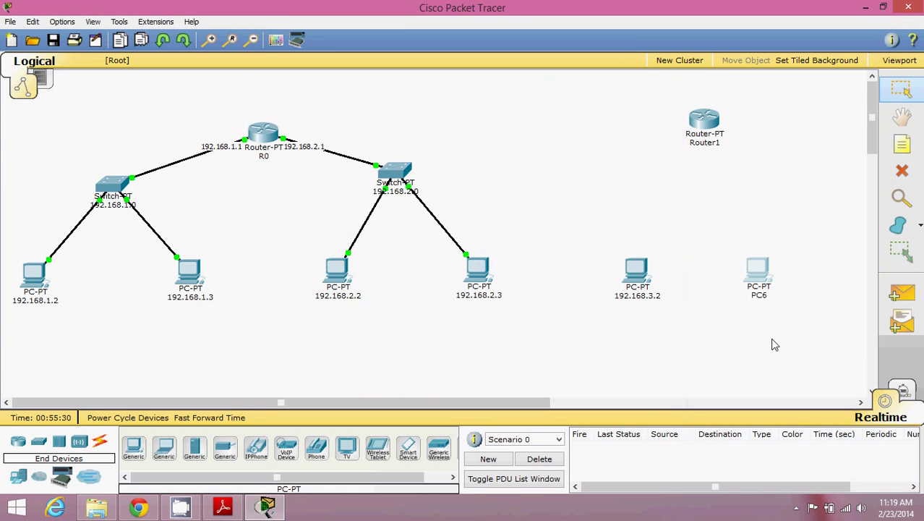
{"action": "left_click", "coordinate": [768, 303]}
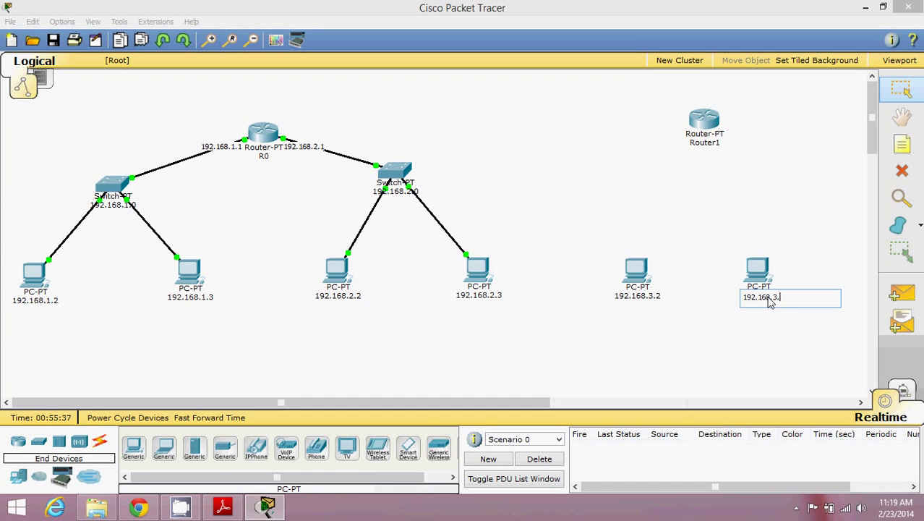
{"action": "left_click", "coordinate": [811, 262]}
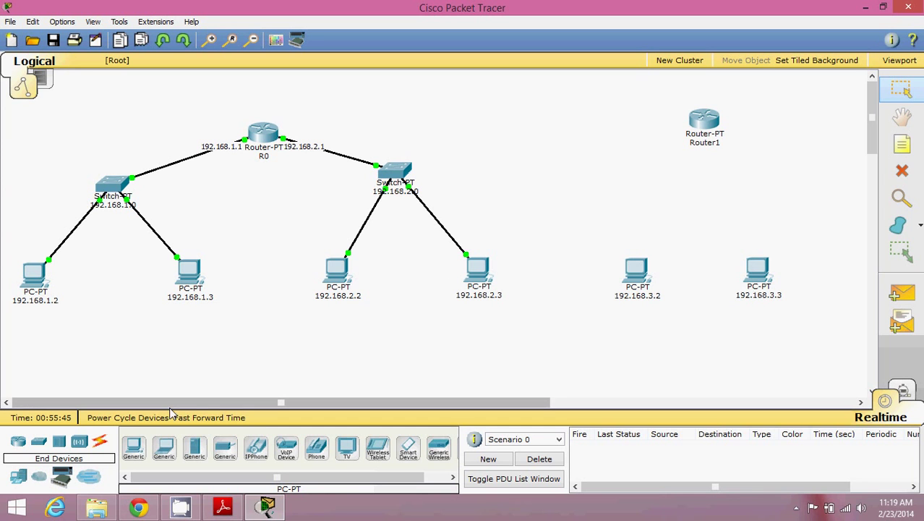
- Add a generic Switch-PT between Router1 and the two new PCs, and line up the router and switch vertically
{"action": "left_click", "coordinate": [39, 441]}
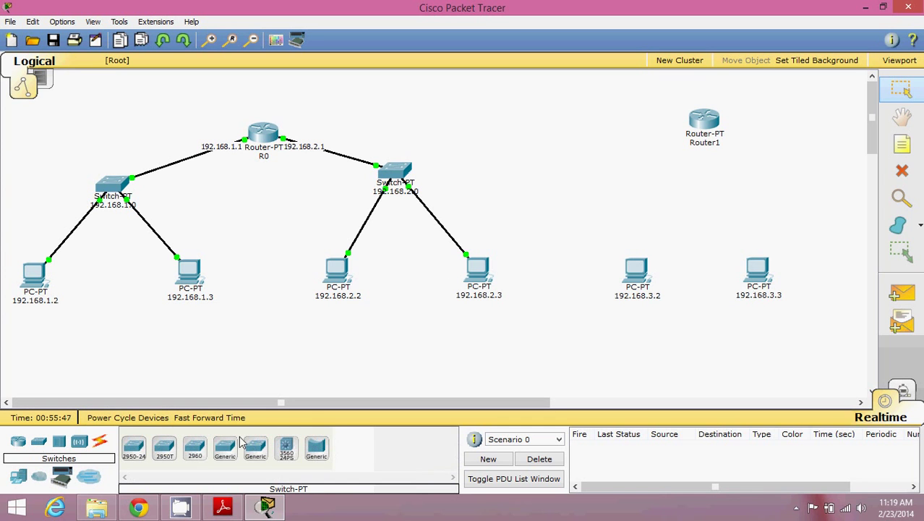
{"action": "left_click", "coordinate": [226, 454]}
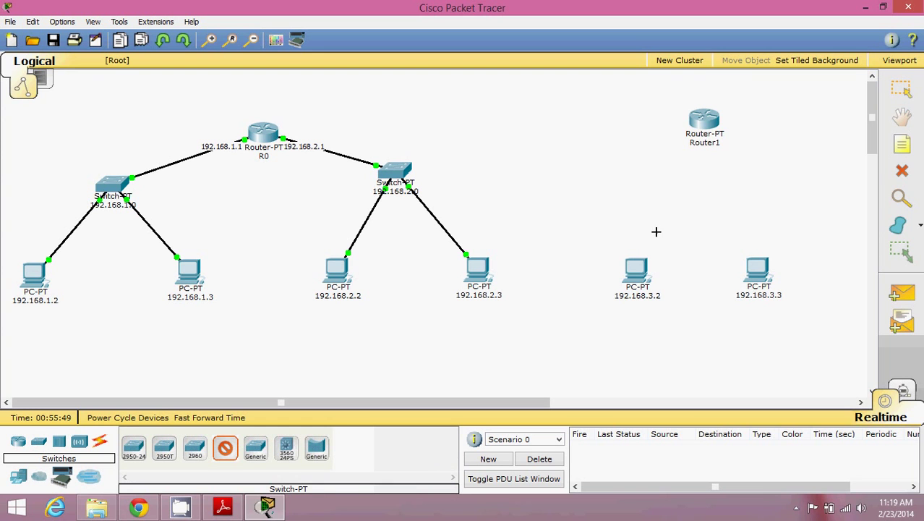
{"action": "left_click", "coordinate": [703, 183]}
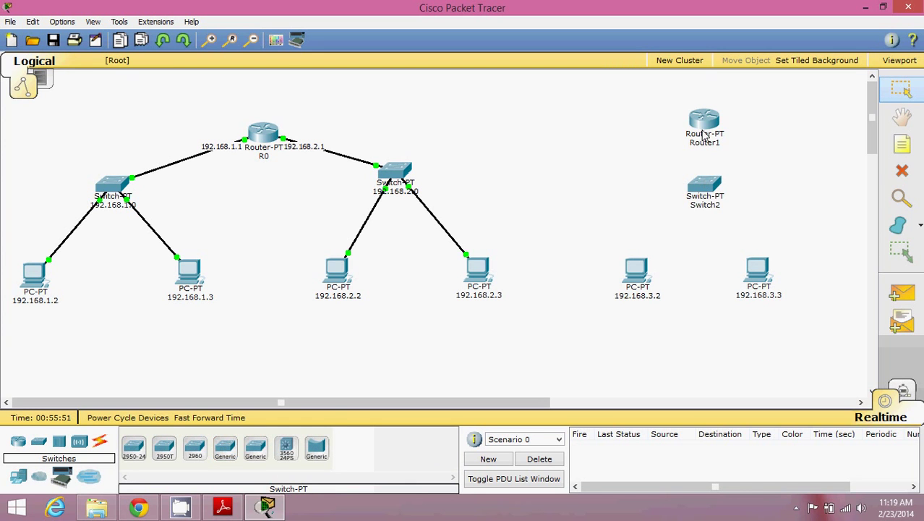
{"action": "left_click_drag", "start_coordinate": [704, 131], "coordinate": [701, 124]}
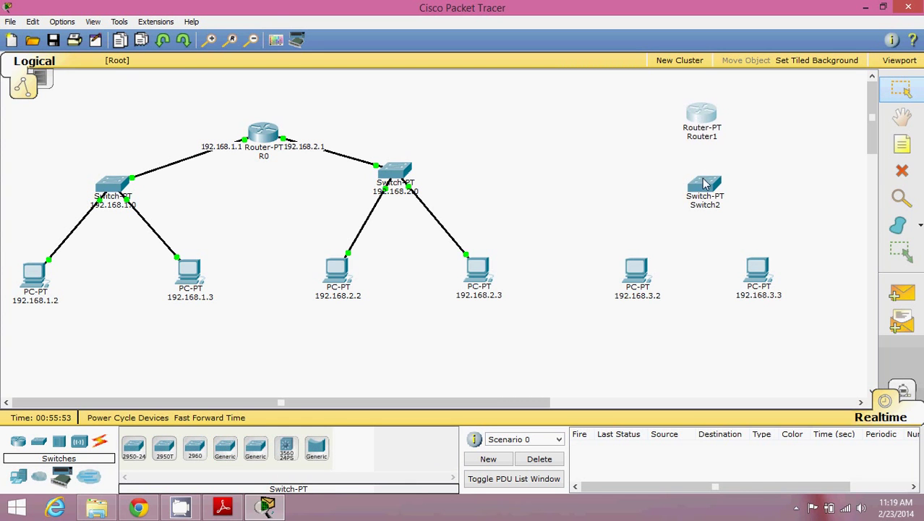
{"action": "left_click_drag", "start_coordinate": [703, 183], "coordinate": [699, 183]}
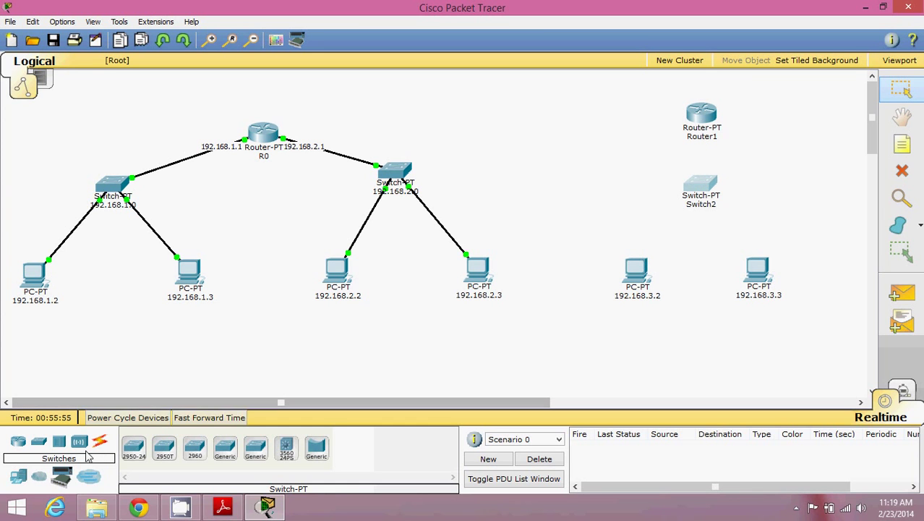
- Connect PCs 192.168.3.2 and 192.168.3.3 to the new switch using the automatic connection type
{"action": "left_click", "coordinate": [101, 447]}
{"action": "left_click", "coordinate": [134, 447]}
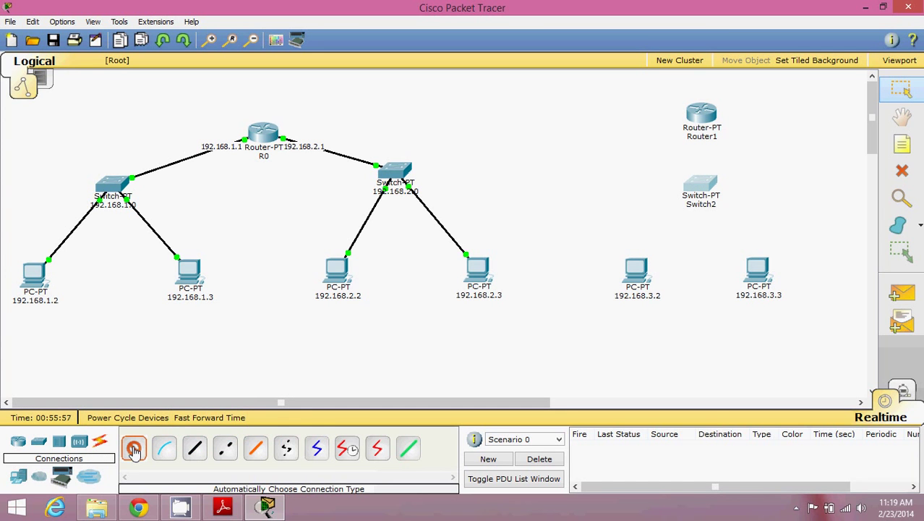
{"action": "left_click", "coordinate": [637, 268]}
{"action": "left_click", "coordinate": [697, 179]}
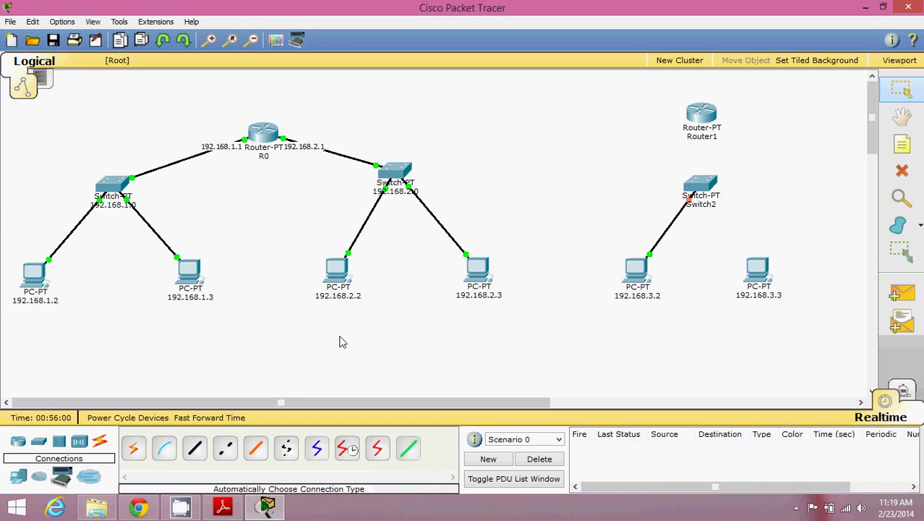
{"action": "left_click", "coordinate": [134, 447]}
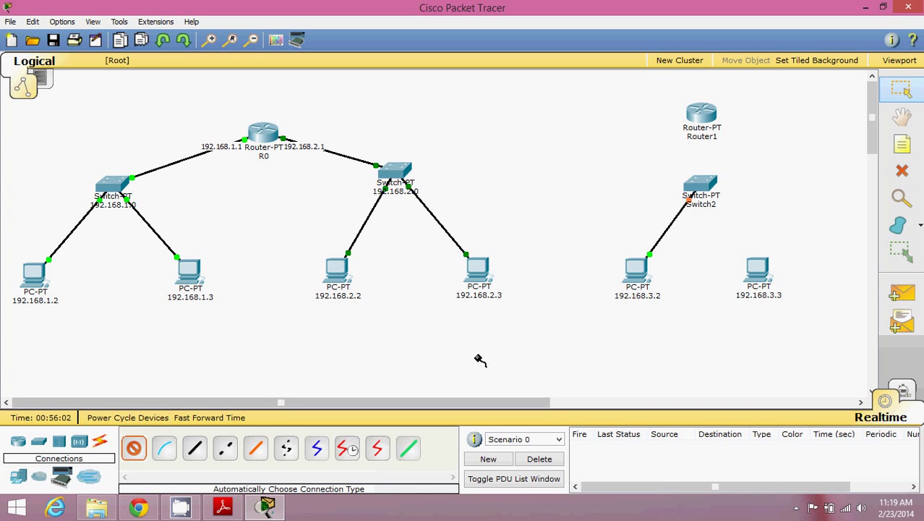
{"action": "left_click", "coordinate": [757, 271]}
{"action": "left_click", "coordinate": [700, 183]}
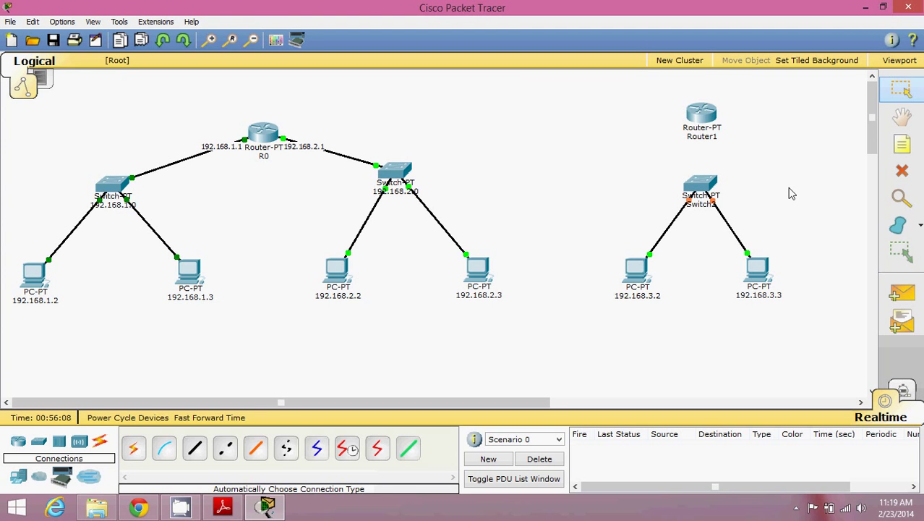
- Configure PC 192.168.3.2 with static IP address 192.168.3.2, subnet mask 255.255.255.0 and default gateway 192.168.3.1
{"action": "left_click", "coordinate": [631, 264]}
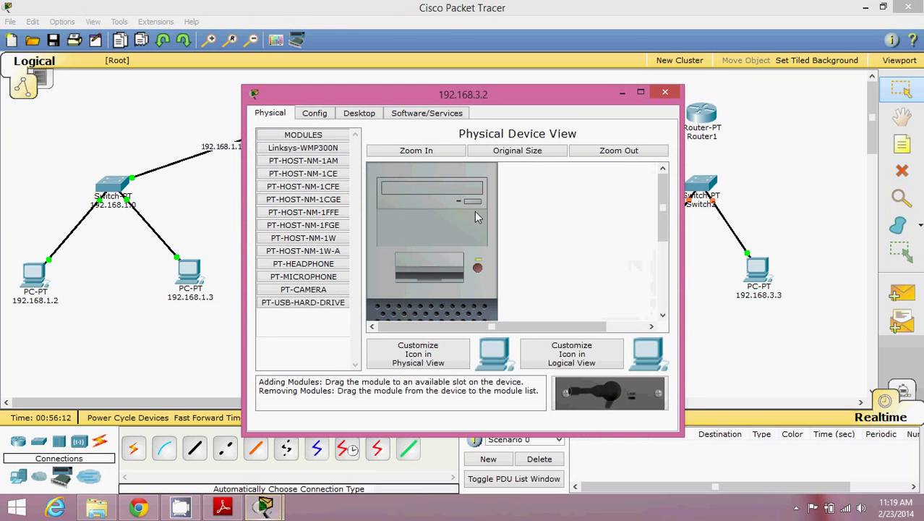
{"action": "left_click", "coordinate": [359, 114]}
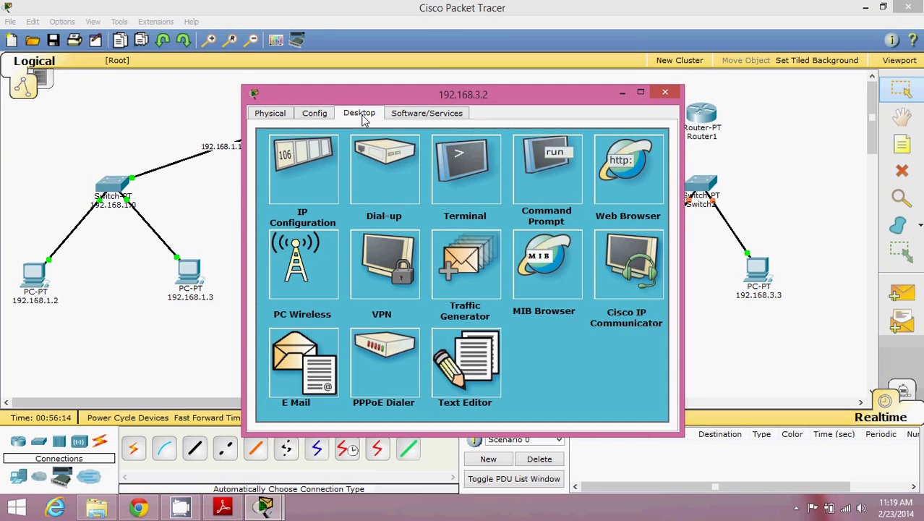
{"action": "left_click", "coordinate": [312, 172]}
{"action": "type", "text": "192.168.3.2"}
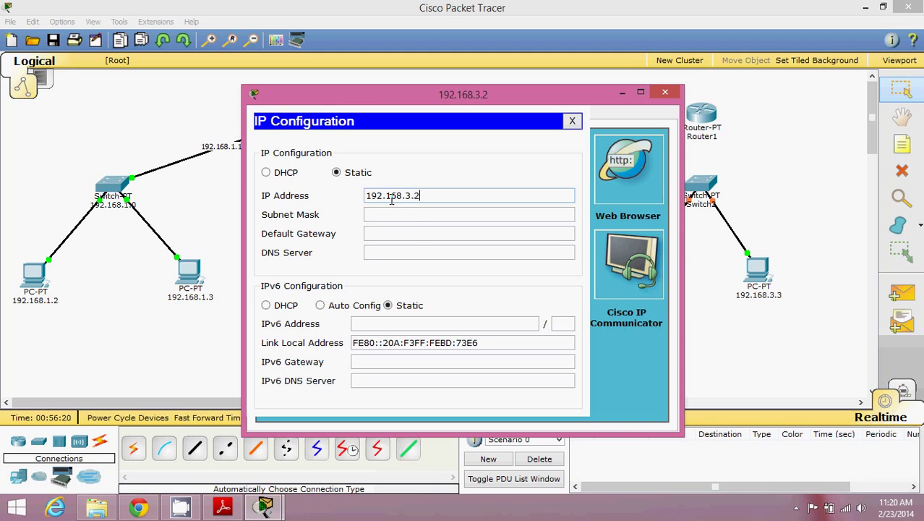
{"action": "left_click", "coordinate": [407, 215]}
{"action": "left_click", "coordinate": [409, 233]}
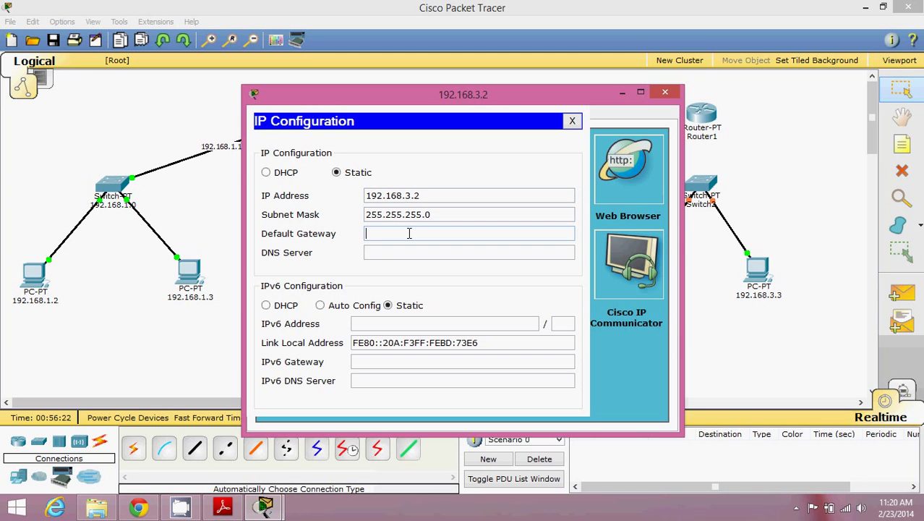
{"action": "type", "text": "192"}
{"action": "type", "text": ".3.1"}
{"action": "left_click", "coordinate": [664, 92]}
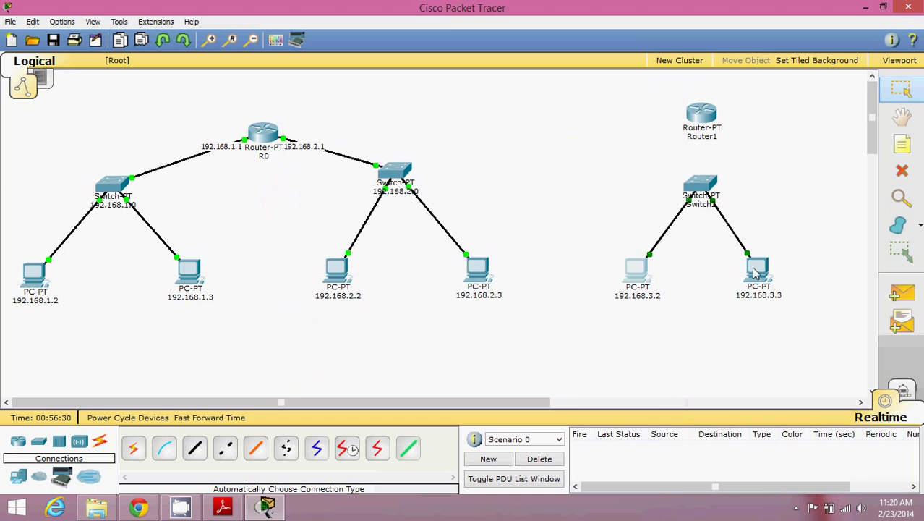
- Configure PC 192.168.3.3 with static IP address 192.168.3.3, subnet mask 255.255.255.0 and default gateway 192.168.3.1
{"action": "left_click", "coordinate": [754, 269]}
{"action": "left_click", "coordinate": [371, 115]}
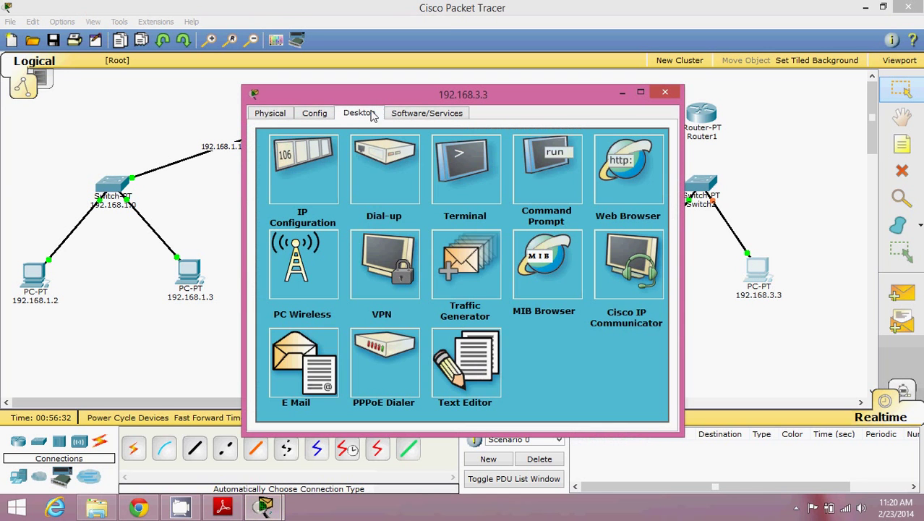
{"action": "left_click", "coordinate": [305, 166]}
{"action": "type", "text": "192.168"}
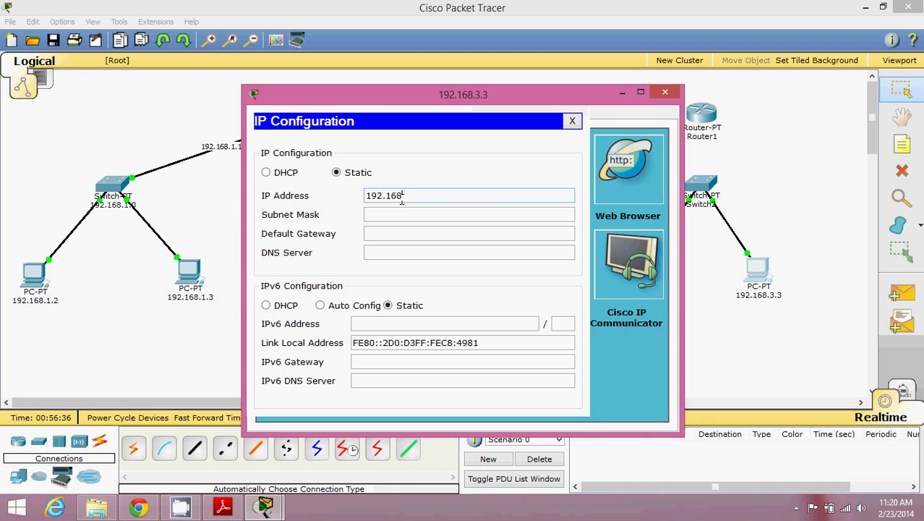
{"action": "type", "text": ".3.3"}
{"action": "left_click", "coordinate": [405, 214]}
{"action": "left_click", "coordinate": [405, 213]}
{"action": "left_click", "coordinate": [411, 232]}
{"action": "type", "text": "192"}
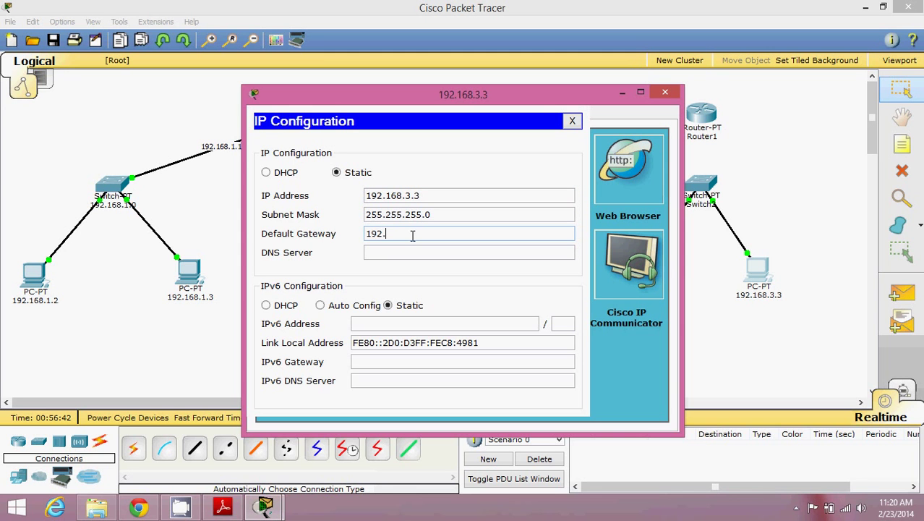
{"action": "type", "text": ".168.3.1"}
{"action": "left_click", "coordinate": [664, 91]}
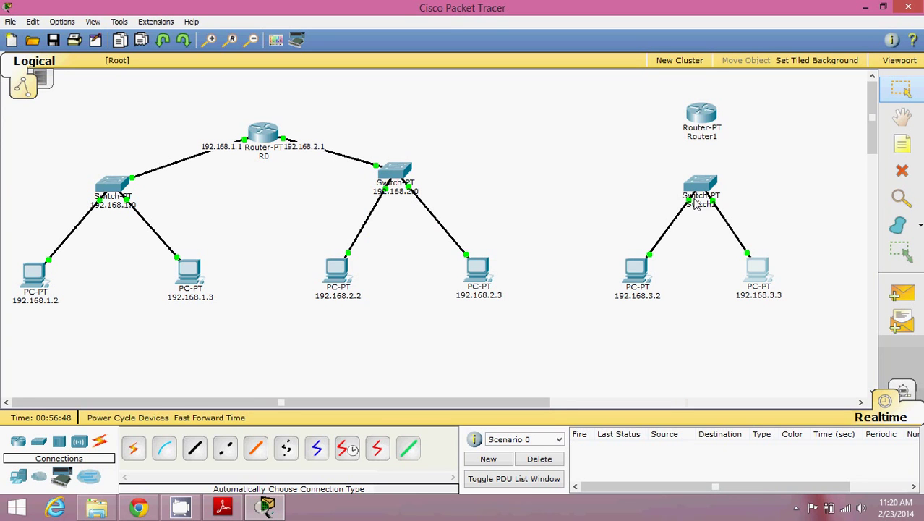
- Rename the new switch, Switch2, as 192.168.3.0
{"action": "left_click", "coordinate": [696, 206]}
{"action": "key", "text": "BackSpace"}
{"action": "key", "text": "BackSpace"}
{"action": "key", "text": "BackSpace"}
{"action": "key", "text": "BackSpace"}
{"action": "key", "text": "BackSpace"}
{"action": "key", "text": "BackSpace"}
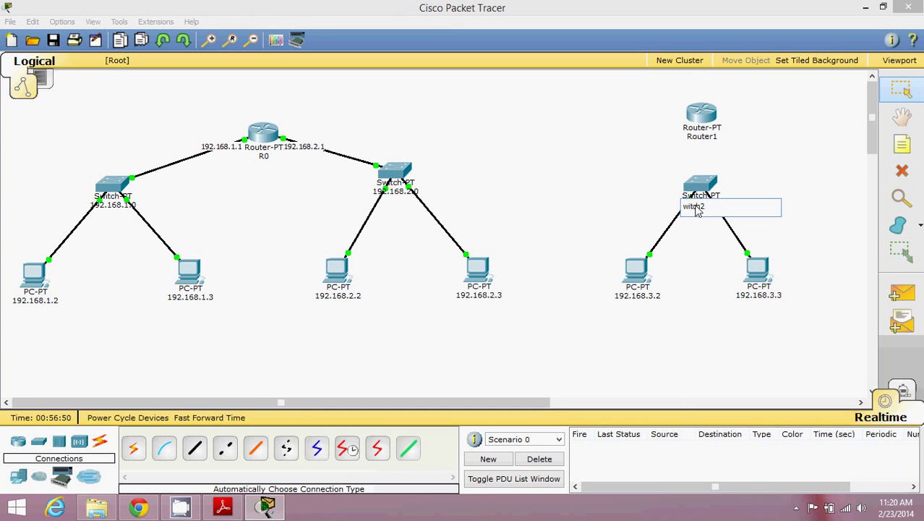
{"action": "type", "text": "192.168.3.0"}
{"action": "left_click", "coordinate": [770, 177]}
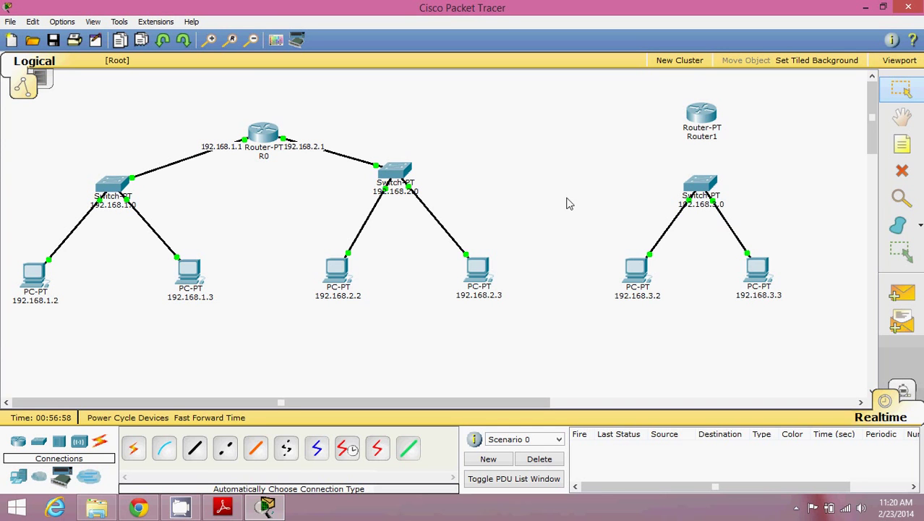
- Connect switch 192.168.3.0 to Router1 using the automatic connection type
{"action": "left_click", "coordinate": [134, 450]}
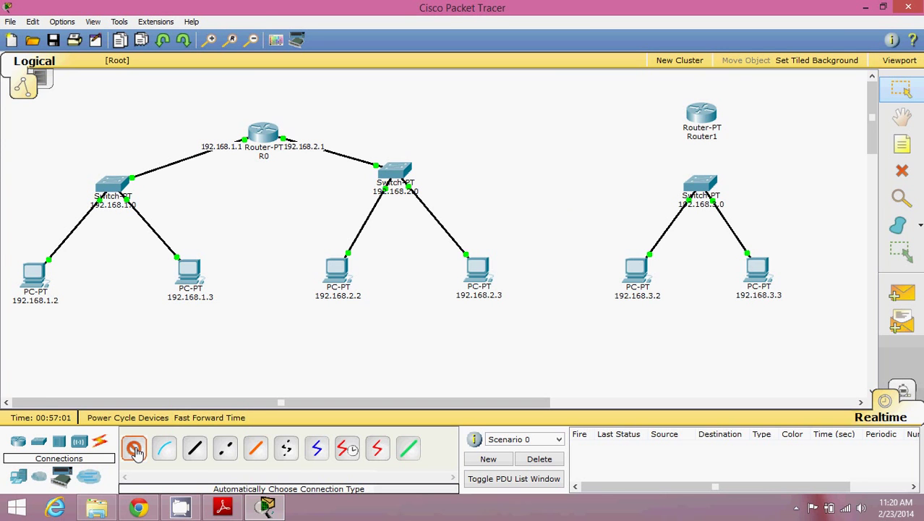
{"action": "left_click", "coordinate": [702, 182]}
{"action": "left_click", "coordinate": [701, 113]}
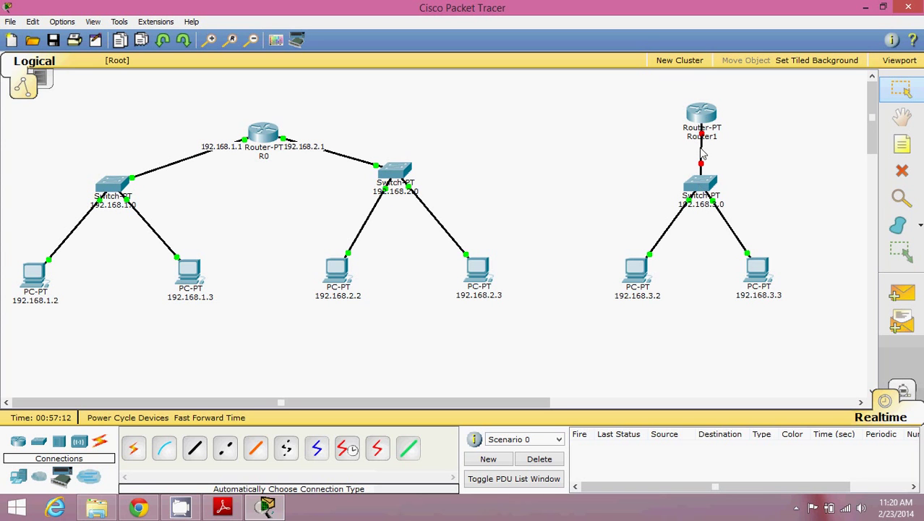
- Configure Router1's FastEthernet0/0 with IP address 192.168.3.1 and subnet mask 255.255.255.0, and turn its port status on
{"action": "mouse_move", "coordinate": [702, 152]}
{"action": "left_click", "coordinate": [700, 116]}
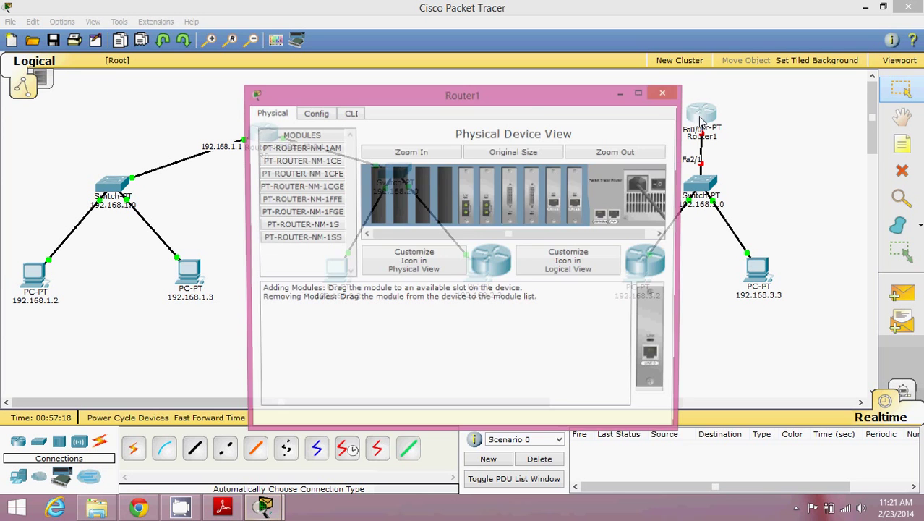
{"action": "left_click", "coordinate": [316, 114]}
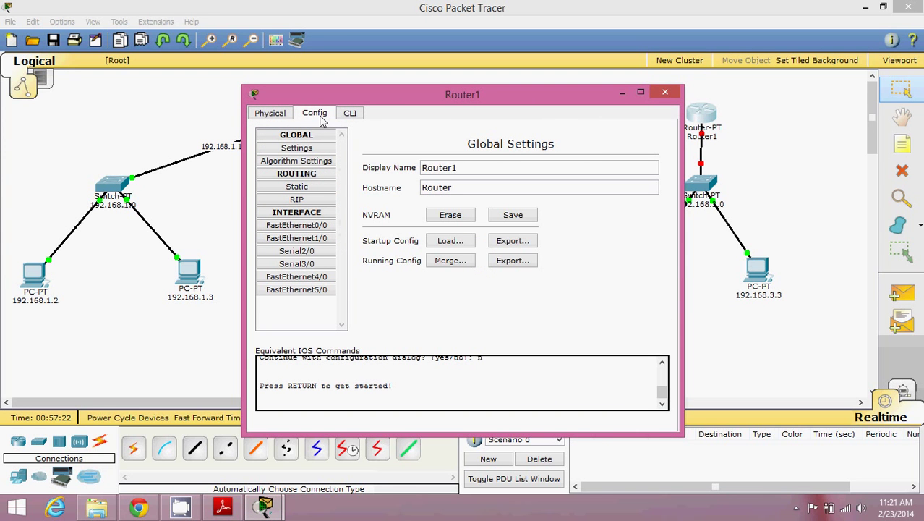
{"action": "left_click", "coordinate": [297, 227]}
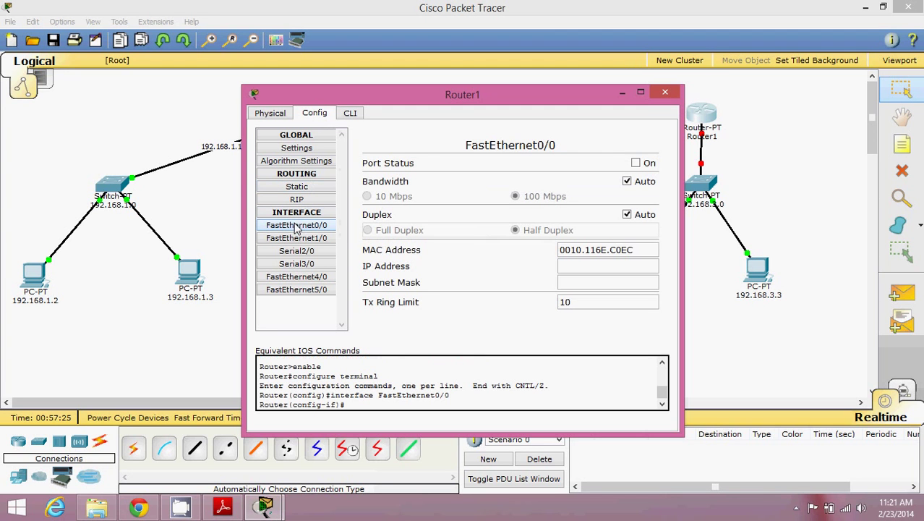
{"action": "left_click", "coordinate": [565, 265]}
{"action": "type", "text": "192.168.3.1"}
{"action": "left_click", "coordinate": [577, 282]}
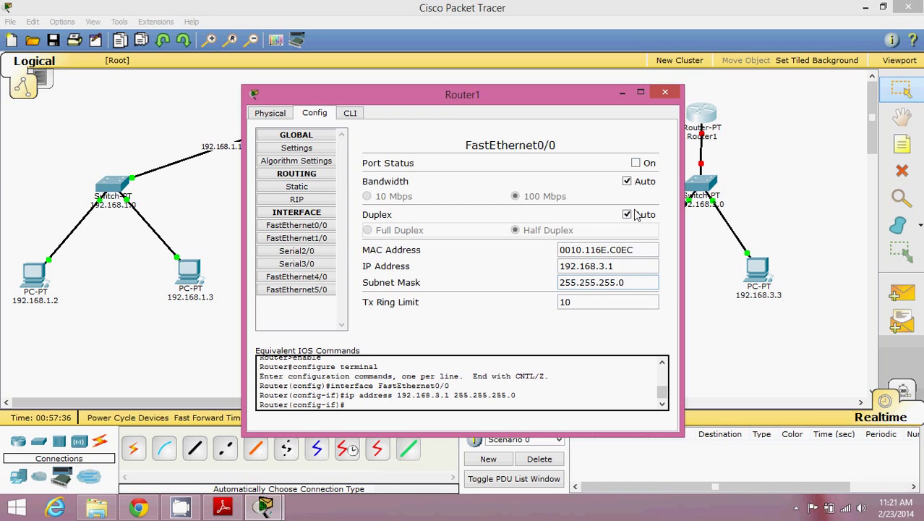
{"action": "left_click", "coordinate": [636, 164]}
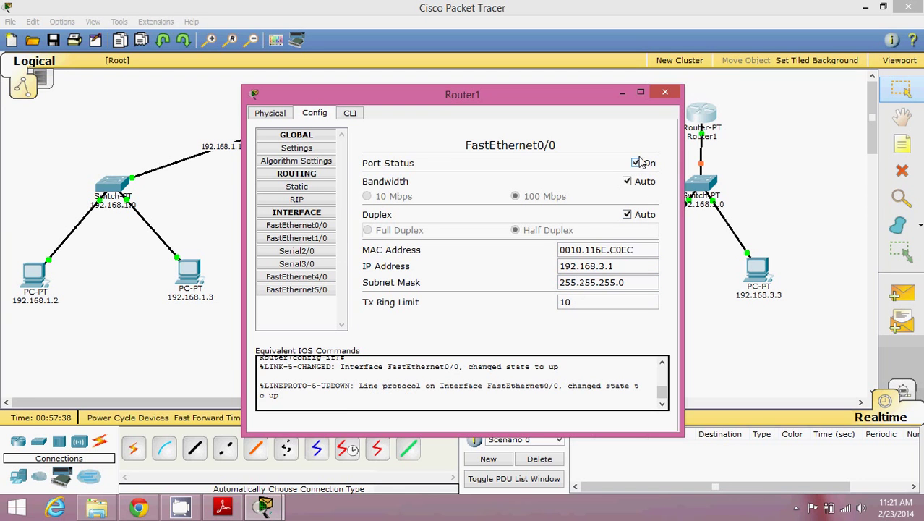
{"action": "left_click", "coordinate": [665, 92]}
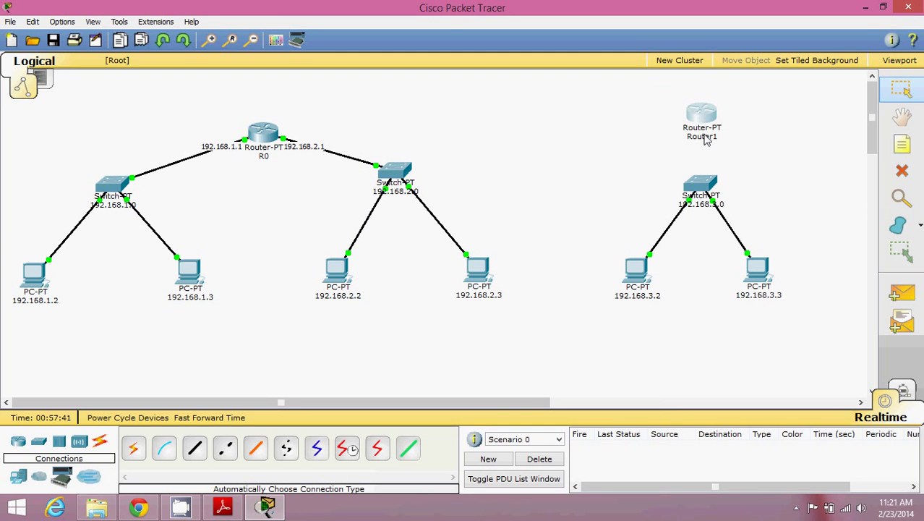
- Reconnect switch 192.168.3.0 to Router1 using the automatic connection type
{"action": "left_click", "coordinate": [706, 140]}
{"action": "left_click", "coordinate": [760, 112]}
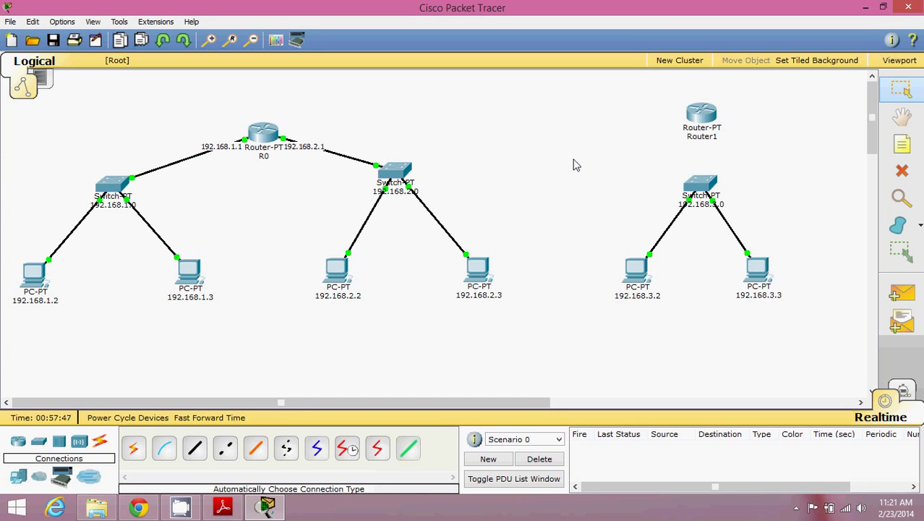
{"action": "left_click", "coordinate": [699, 185]}
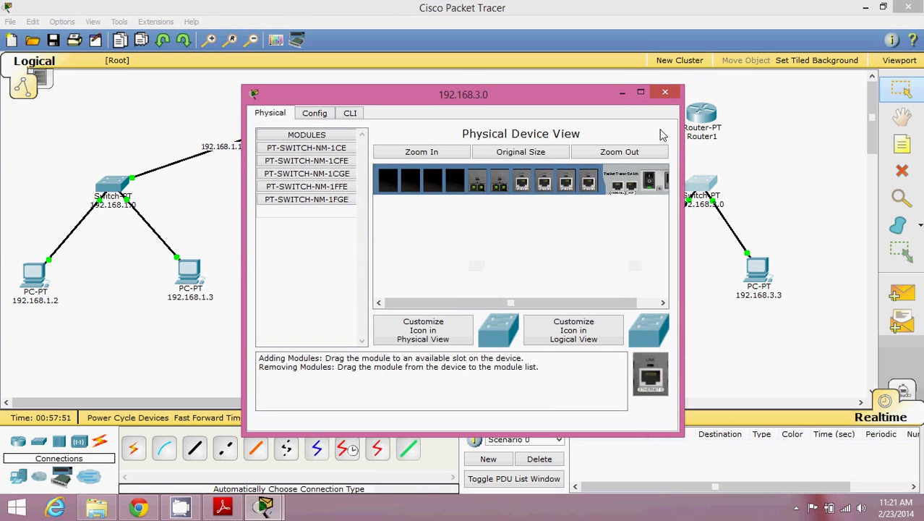
{"action": "left_click", "coordinate": [664, 92]}
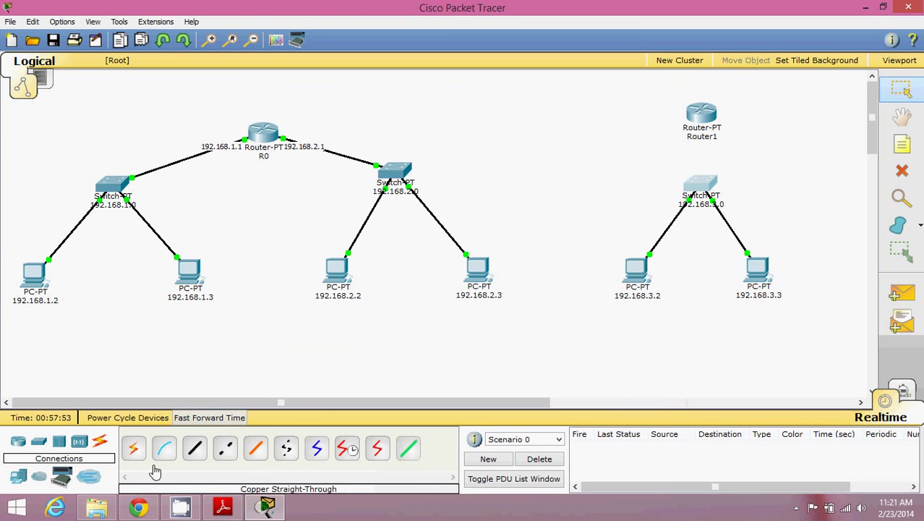
{"action": "left_click", "coordinate": [133, 448]}
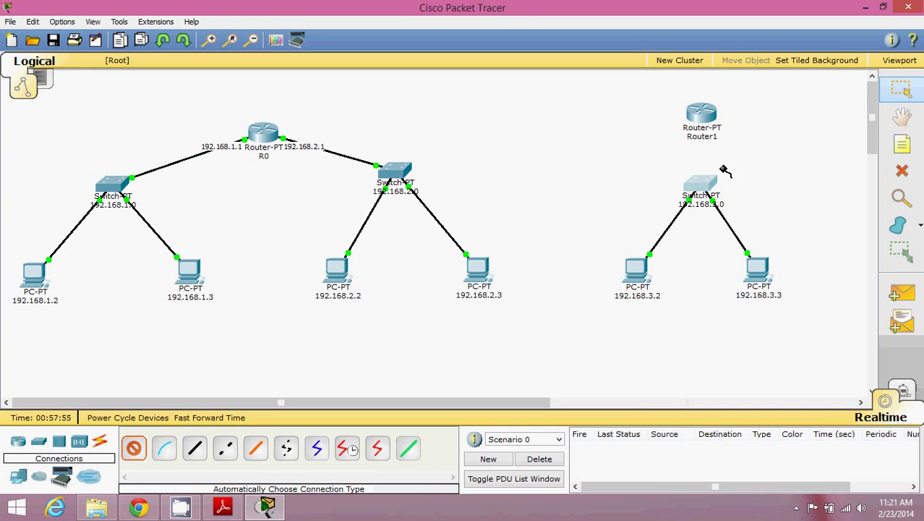
{"action": "left_click", "coordinate": [701, 182]}
{"action": "left_click", "coordinate": [706, 119]}
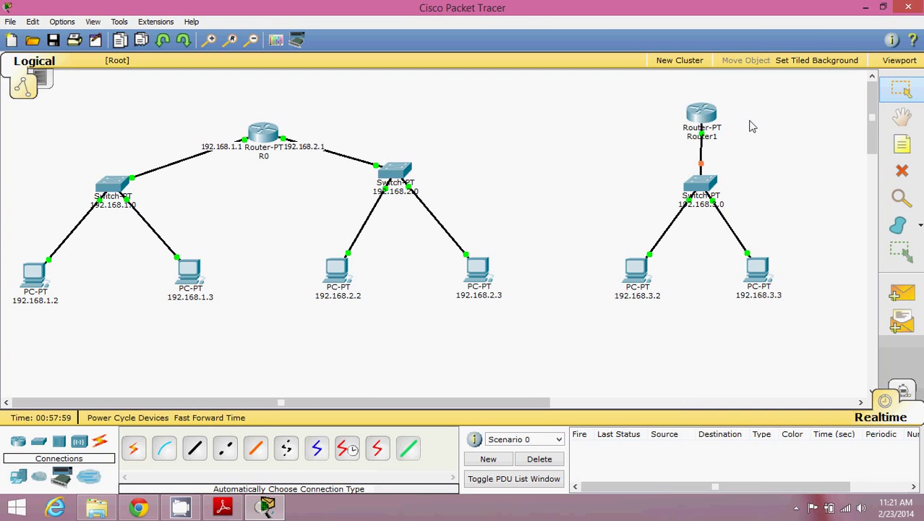
- Rename Router1 as 192.168.3.1
{"action": "left_click", "coordinate": [714, 140]}
{"action": "key", "text": "BackSpace"}
{"action": "key", "text": "BackSpace"}
{"action": "key", "text": "BackSpace"}
{"action": "key", "text": "BackSpace"}
{"action": "key", "text": "BackSpace"}
{"action": "key", "text": "BackSpace"}
{"action": "key", "text": "BackSpace"}
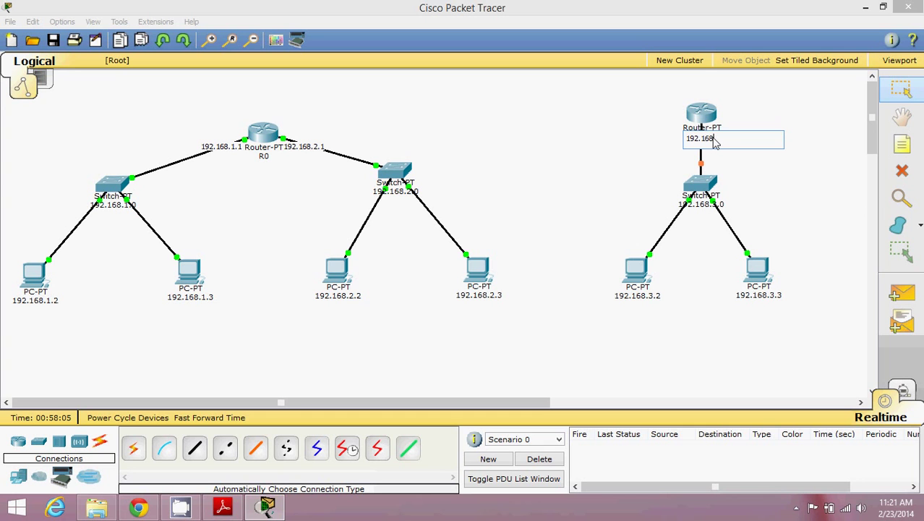
{"action": "type", "text": "192.168.3.1"}
{"action": "left_click", "coordinate": [772, 116]}
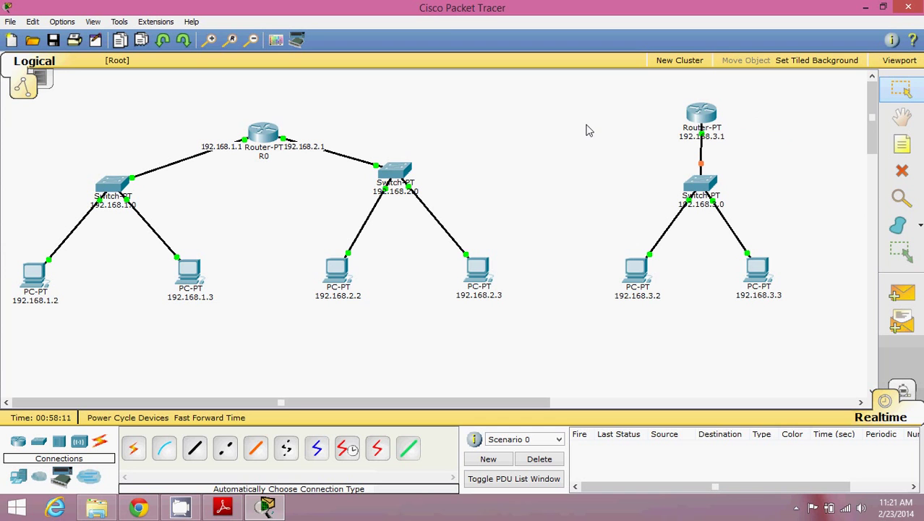
- Rename the router above switch 192.168.3.0 as R1
{"action": "left_click", "coordinate": [687, 141]}
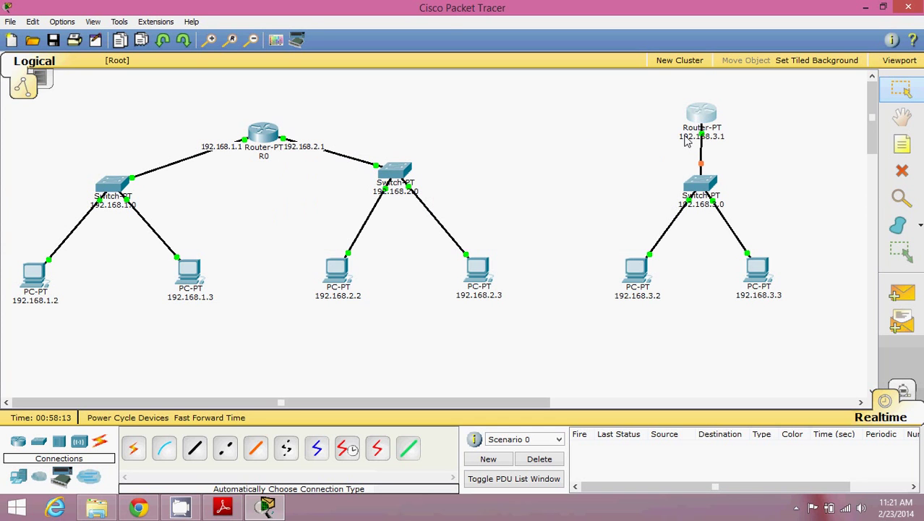
{"action": "key", "text": "BackSpace"}
{"action": "key", "text": "BackSpace"}
{"action": "key", "text": "BackSpace"}
{"action": "key", "text": "BackSpace"}
{"action": "key", "text": "BackSpace"}
{"action": "key", "text": "BackSpace"}
{"action": "key", "text": "BackSpace"}
{"action": "key", "text": "BackSpace"}
{"action": "key", "text": "BackSpace"}
{"action": "key", "text": "BackSpace"}
{"action": "key", "text": "BackSpace"}
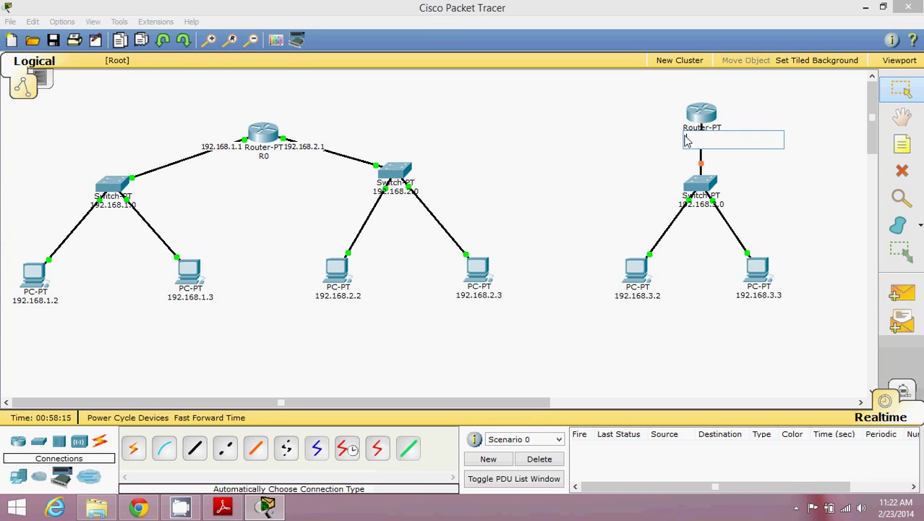
{"action": "type", "text": "R1"}
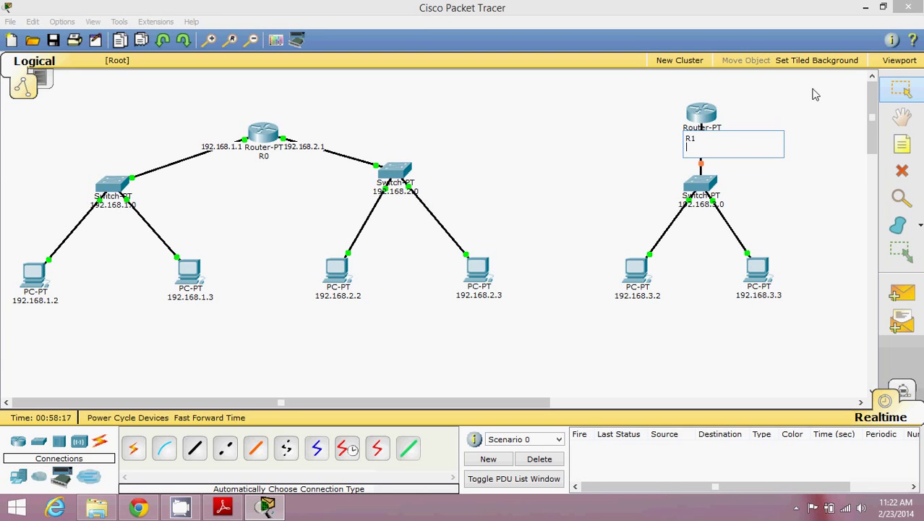
{"action": "left_click", "coordinate": [803, 115]}
- Place a text note reading 192.168.3.1 beside router R1's link to the switch
{"action": "key", "text": "m"}
{"action": "key", "text": "n"}
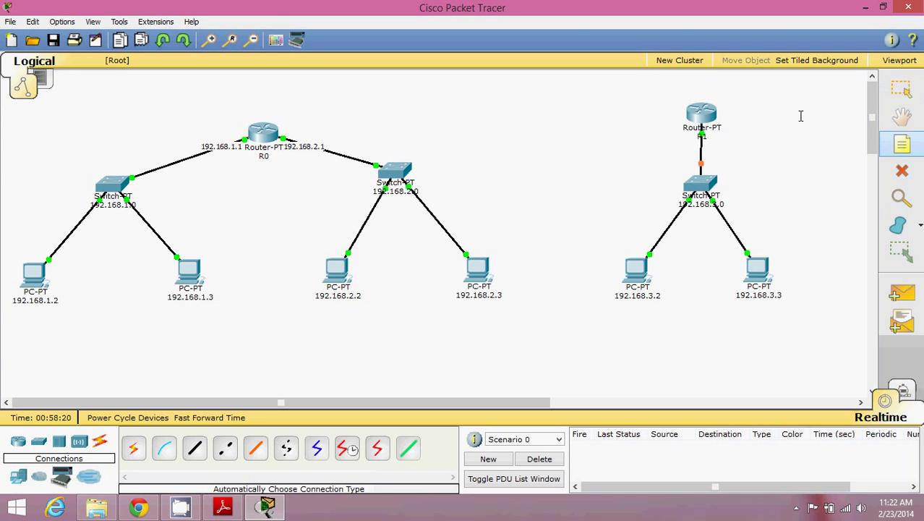
{"action": "left_click", "coordinate": [719, 136]}
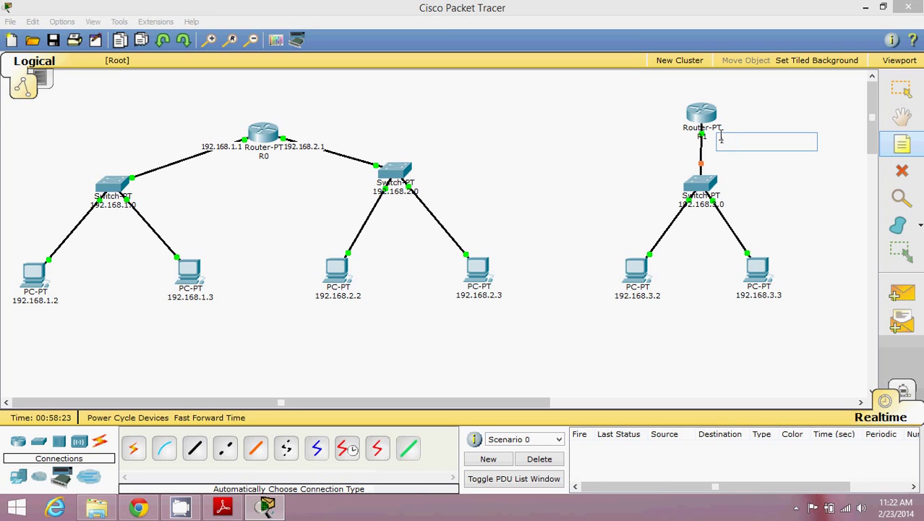
{"action": "type", "text": "192.168.3.1"}
{"action": "key", "text": "Escape"}
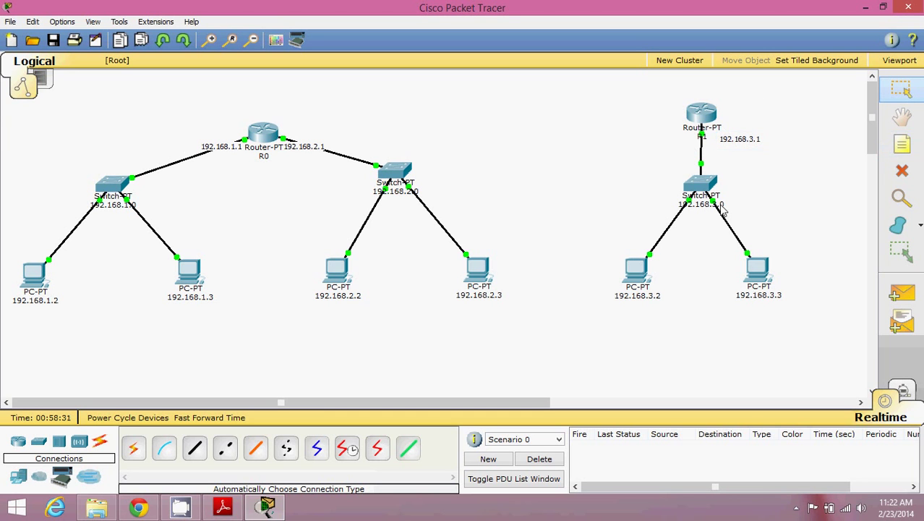
- Test connectivity from PC 192.168.3.2 to router R1 with a simple PDU, and delete the scenario's PDU entry
{"action": "key", "text": "p"}
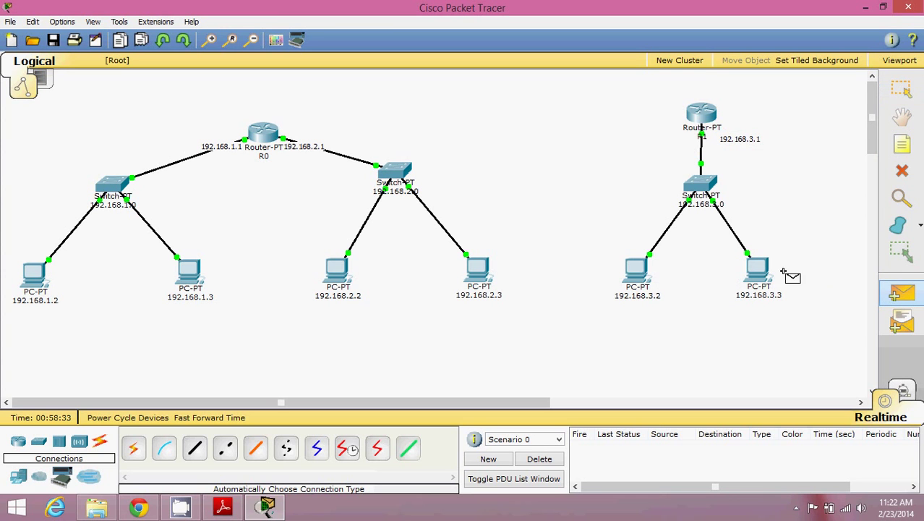
{"action": "left_click", "coordinate": [639, 268]}
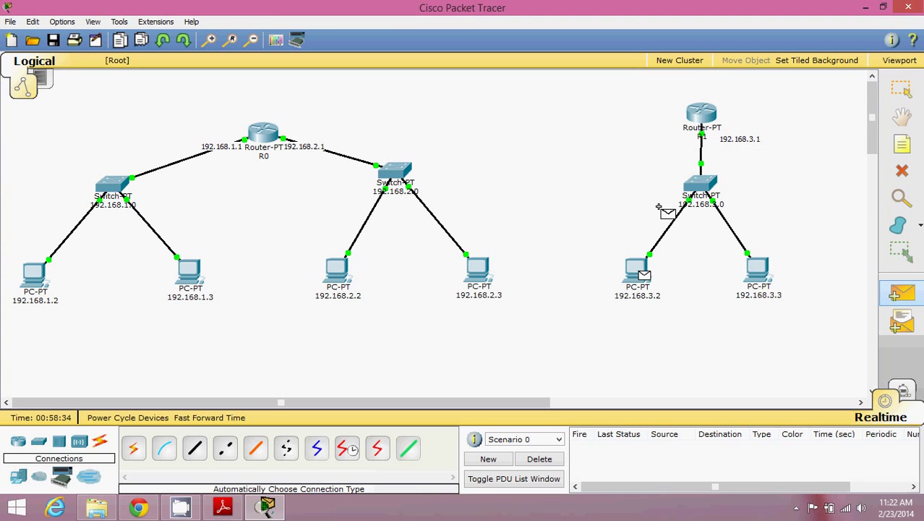
{"action": "left_click", "coordinate": [702, 113]}
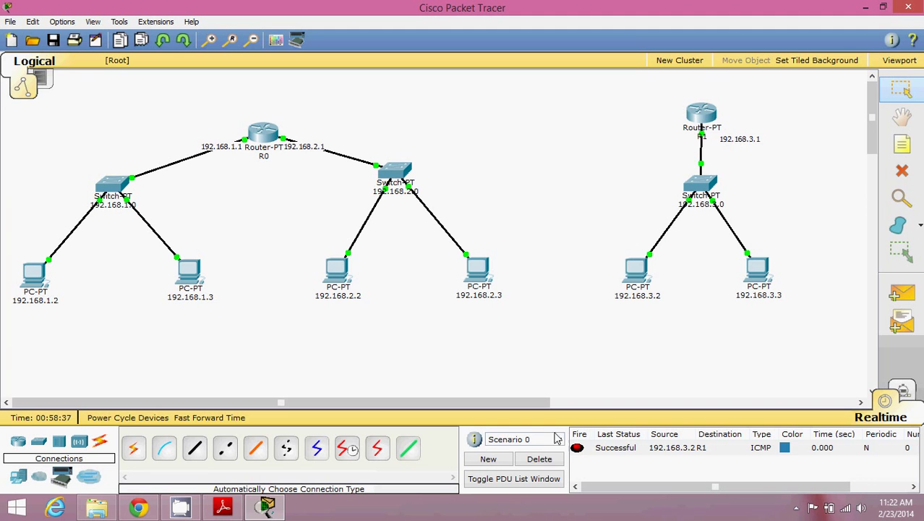
{"action": "left_click", "coordinate": [541, 460]}
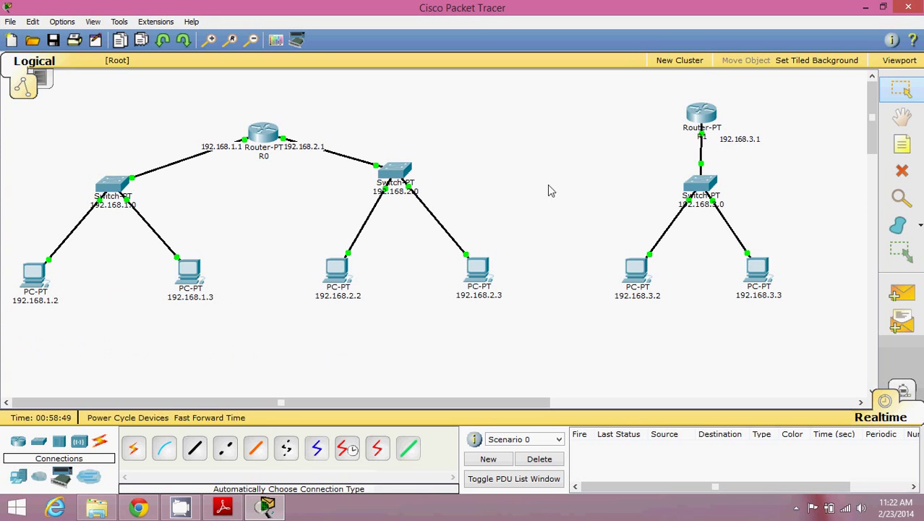
- Connect router R0 to router R1 using the automatic connection type, and lower R1 slightly to straighten the link
{"action": "left_click", "coordinate": [134, 449]}
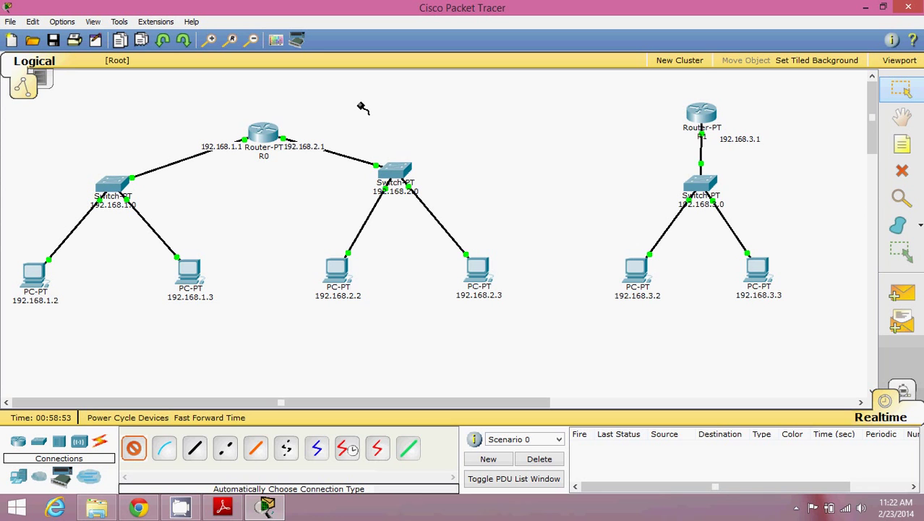
{"action": "left_click", "coordinate": [266, 131]}
{"action": "left_click", "coordinate": [684, 106]}
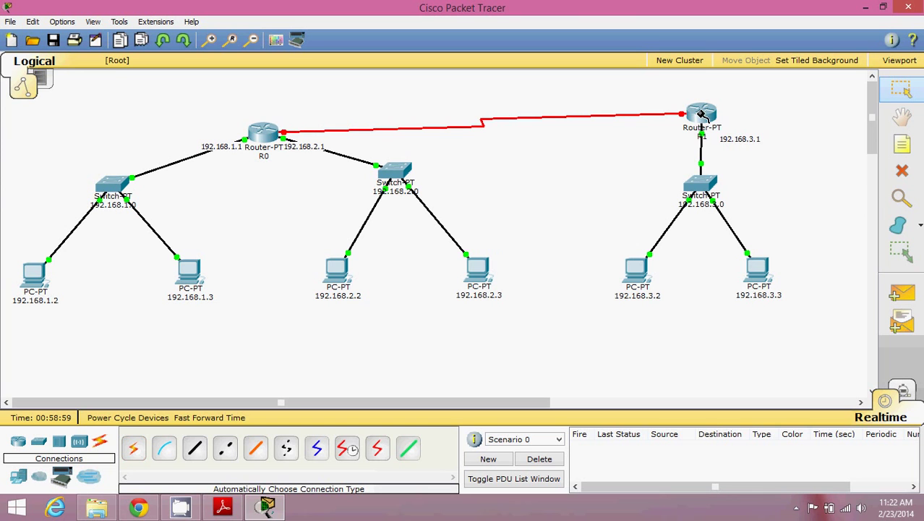
{"action": "left_click_drag", "start_coordinate": [701, 116], "coordinate": [698, 126]}
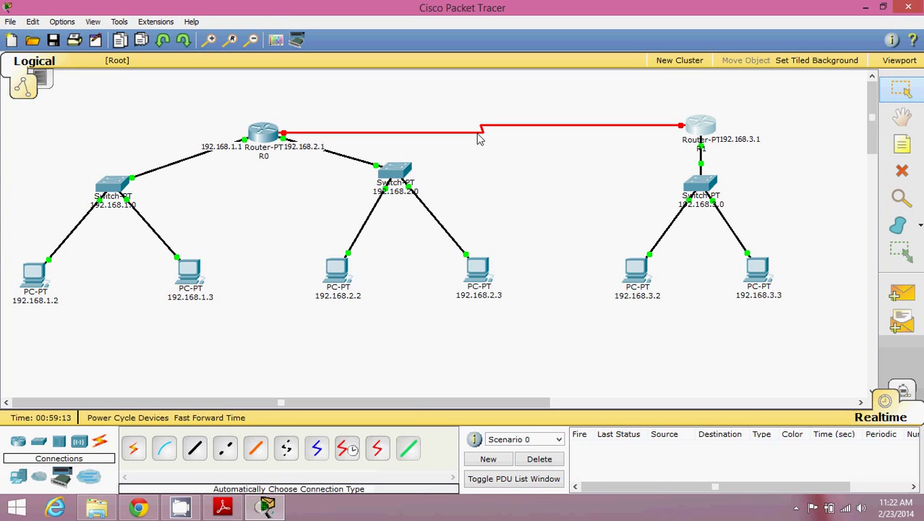
{"action": "mouse_move", "coordinate": [477, 138]}
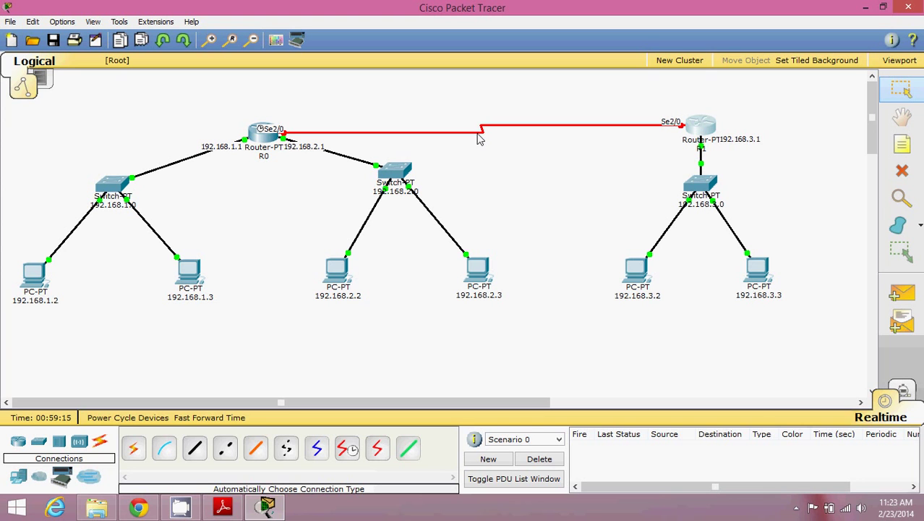
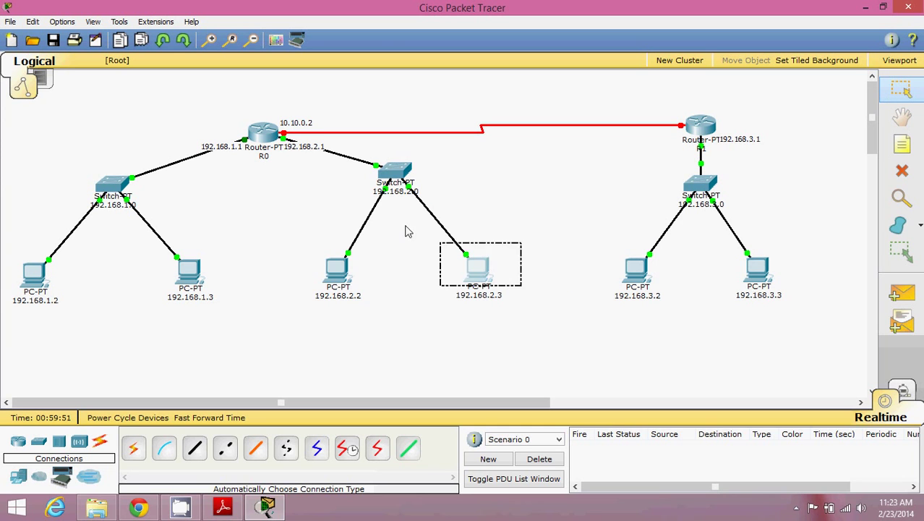
- Move switch 192.168.2.0 together with its two PCs down and to the left, farther from the link between the routers
{"action": "left_click_drag", "start_coordinate": [383, 176], "coordinate": [345, 220]}
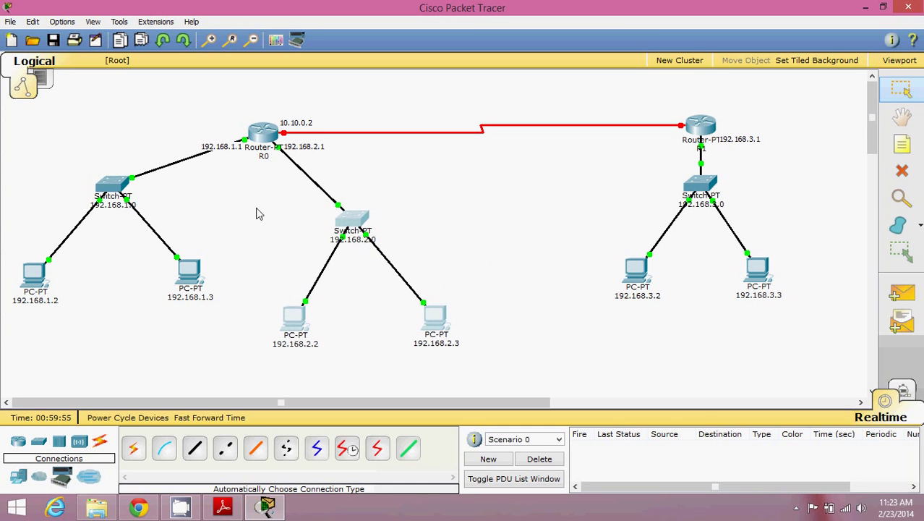
{"action": "left_click", "coordinate": [473, 232]}
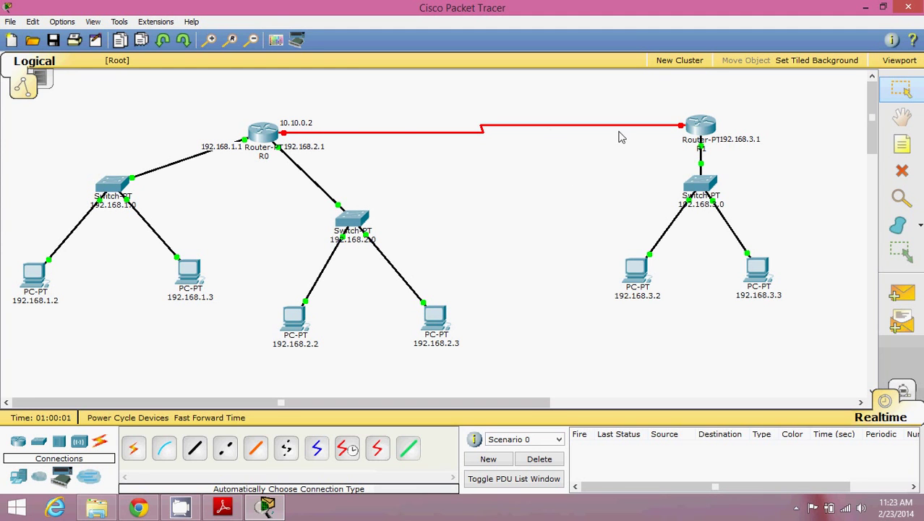
- Place a text note reading 10.10.0.3 at R1's end of the serial link and align it next to the router
{"action": "left_click", "coordinate": [909, 148]}
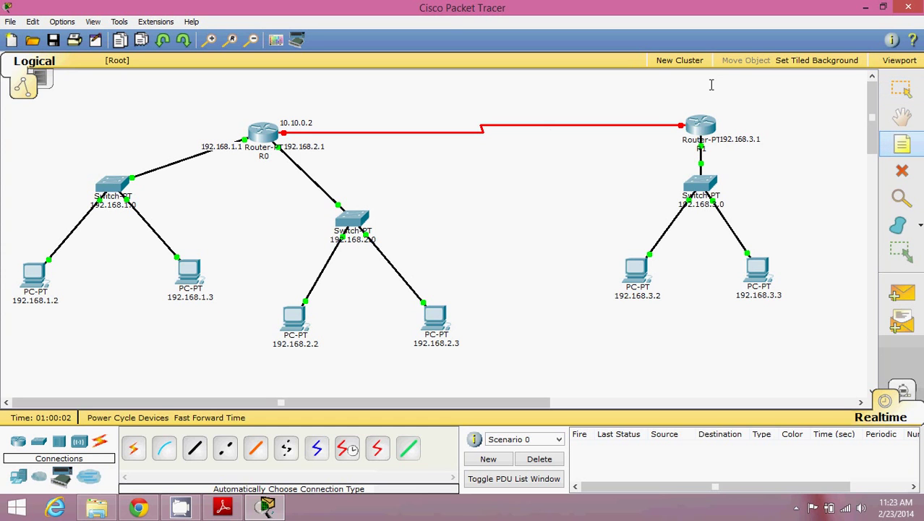
{"action": "left_click", "coordinate": [642, 114]}
{"action": "type", "text": "10"}
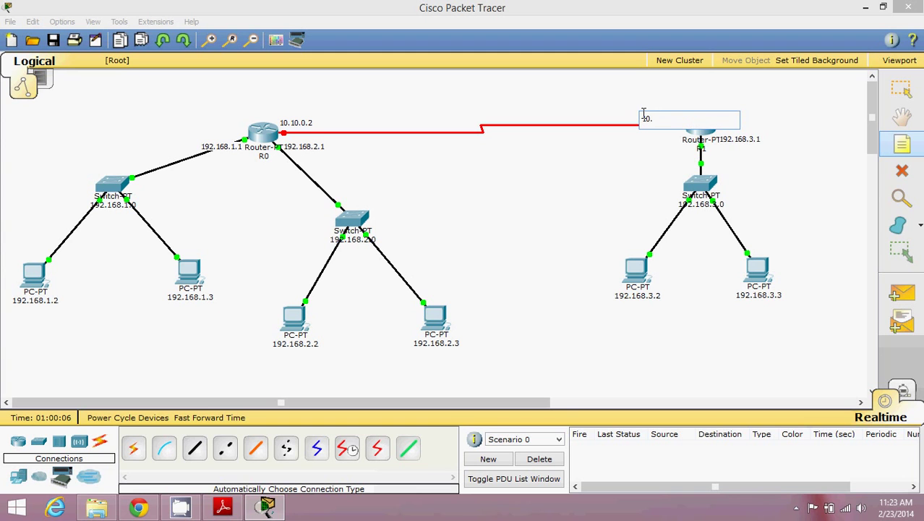
{"action": "type", "text": ".10.0.3"}
{"action": "left_click", "coordinate": [642, 171]}
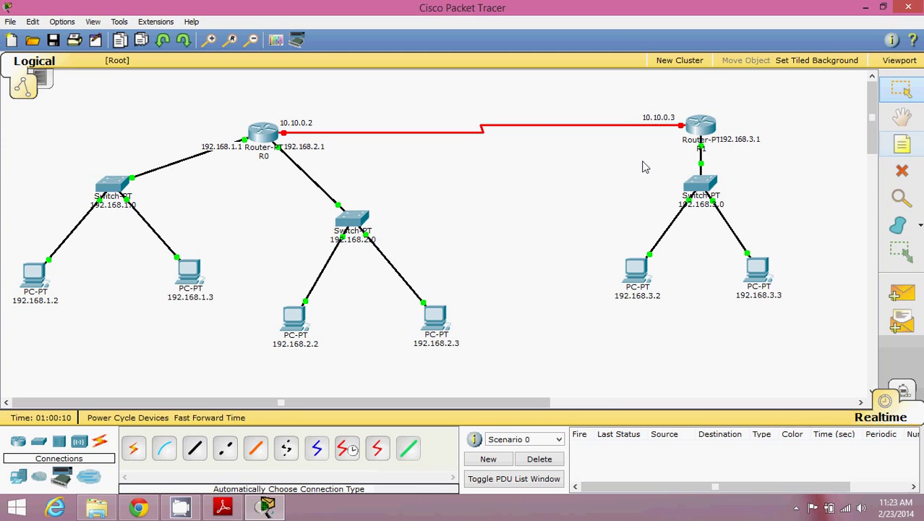
{"action": "left_click_drag", "start_coordinate": [663, 123], "coordinate": [670, 123]}
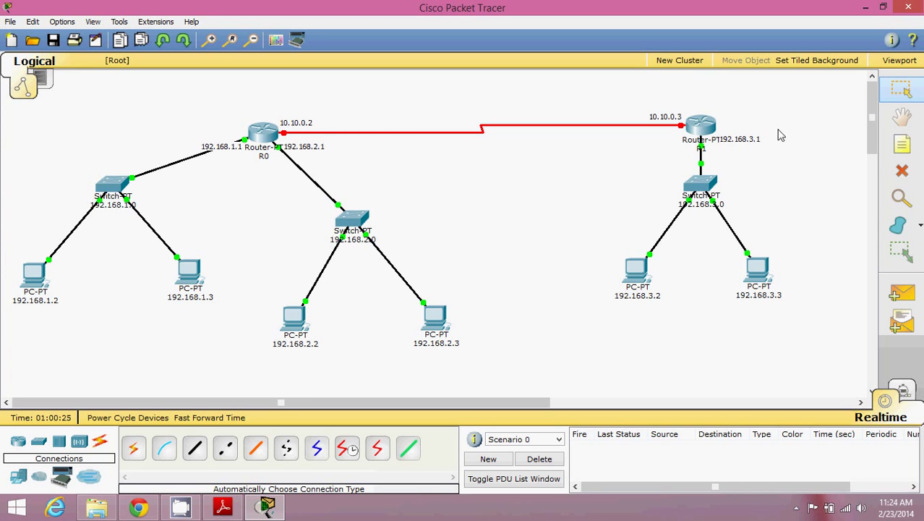
- Place a text note reading 10.0.0.0 just below the middle of the serial link between R0 and R1
{"action": "left_click", "coordinate": [902, 144]}
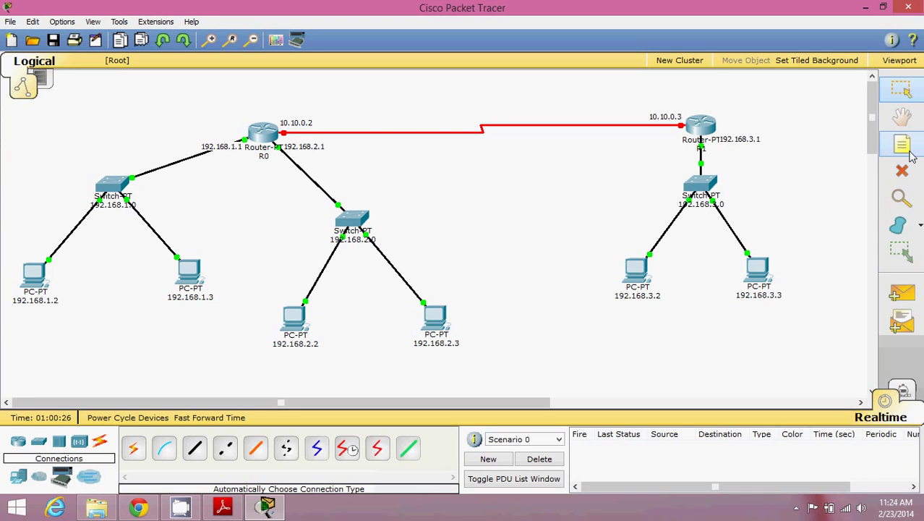
{"action": "left_click", "coordinate": [448, 142]}
{"action": "type", "text": "10"}
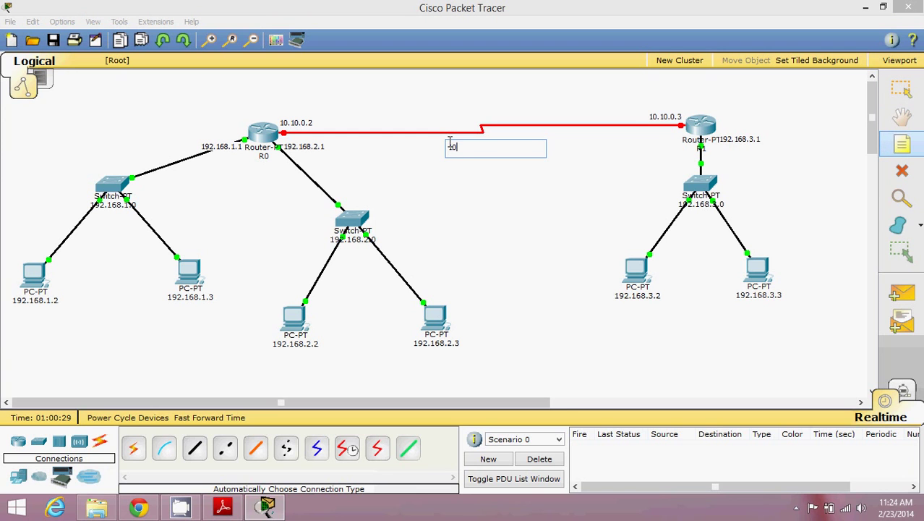
{"action": "type", "text": ".0.0.0"}
{"action": "key", "text": "Escape"}
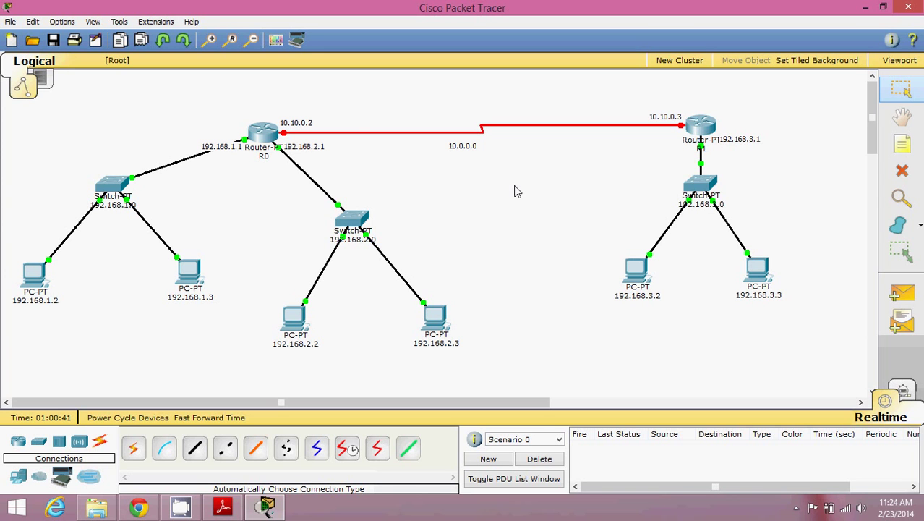
- Set the clock rate of router R0's Serial2/0 interface to 64000
{"action": "left_click", "coordinate": [268, 137]}
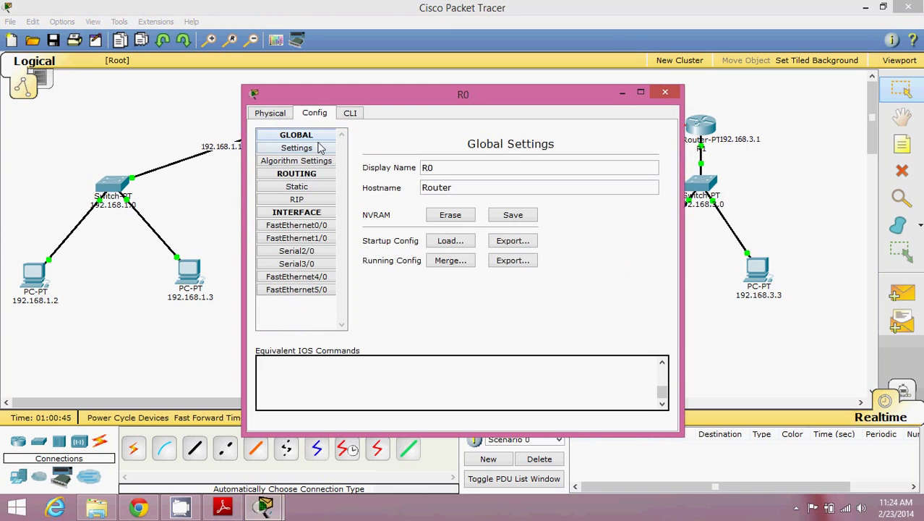
{"action": "left_click", "coordinate": [300, 252]}
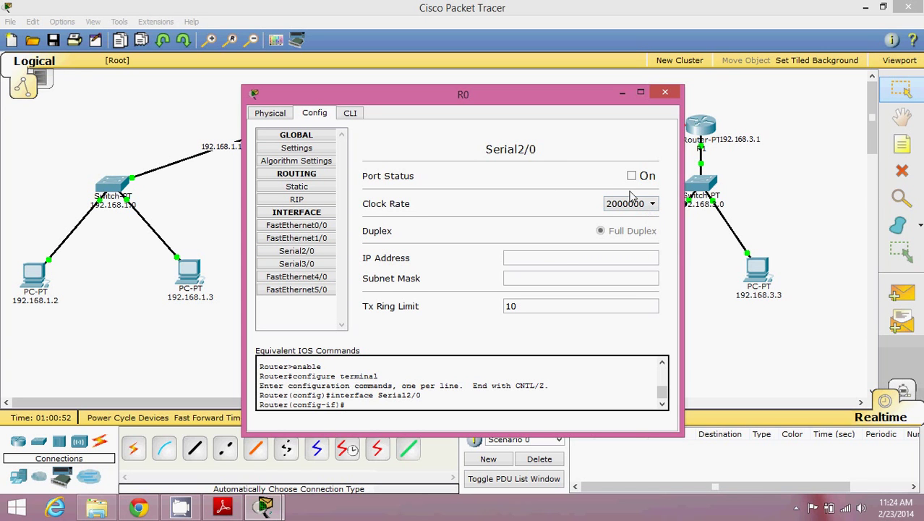
{"action": "left_click", "coordinate": [651, 204]}
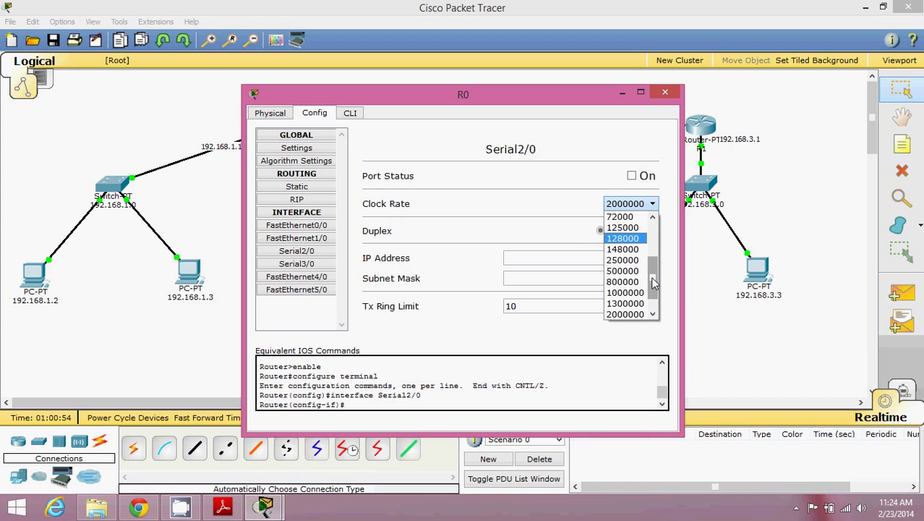
{"action": "left_click_drag", "start_coordinate": [653, 282], "coordinate": [653, 238]}
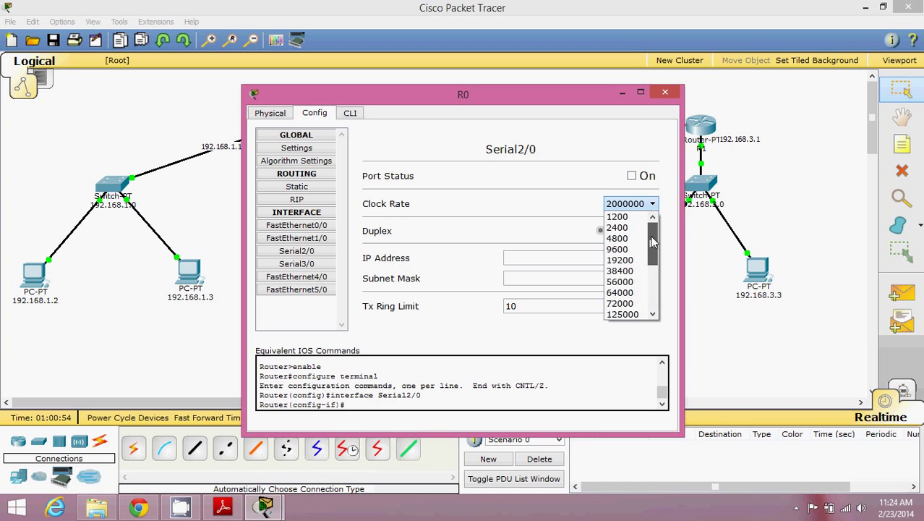
{"action": "left_click", "coordinate": [625, 294]}
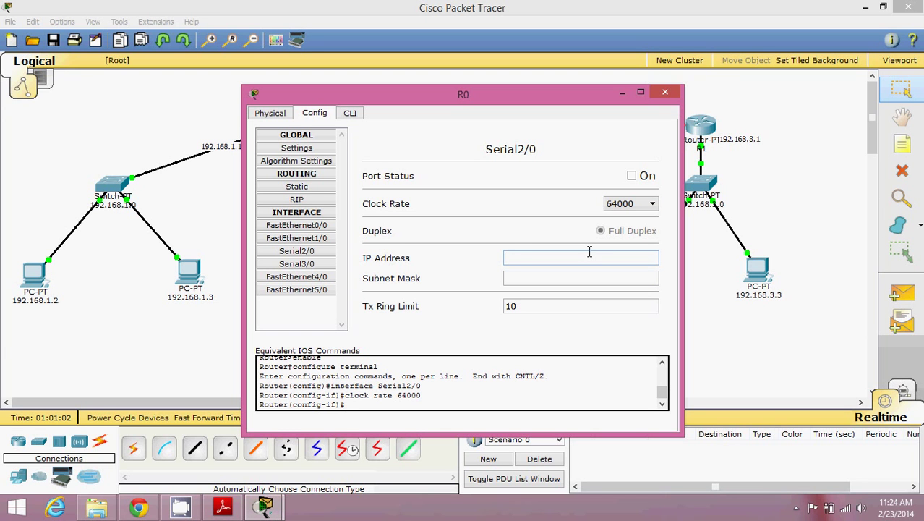
- Give R0's Serial2/0 the IP address 10.10.0.2 with subnet mask 255.0.0.0, and turn the port on
{"action": "type", "text": "10.10.0.2"}
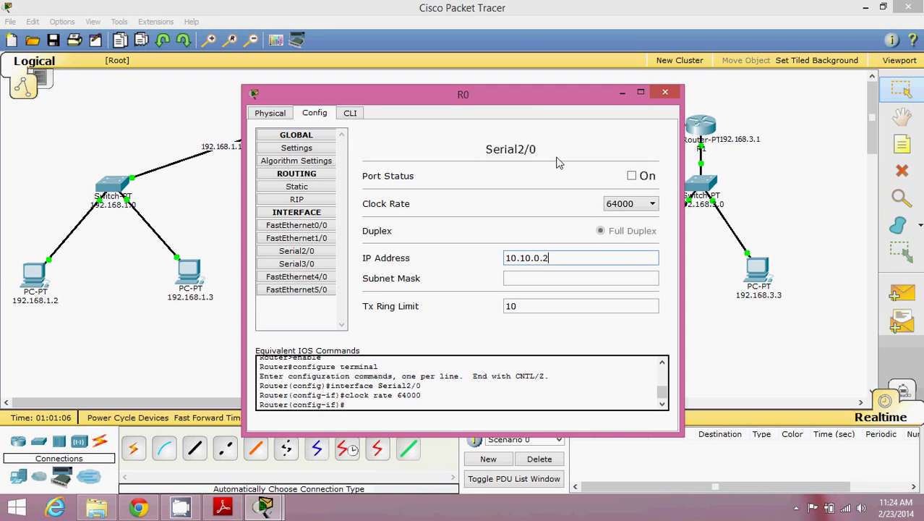
{"action": "left_click_drag", "start_coordinate": [527, 97], "coordinate": [535, 151]}
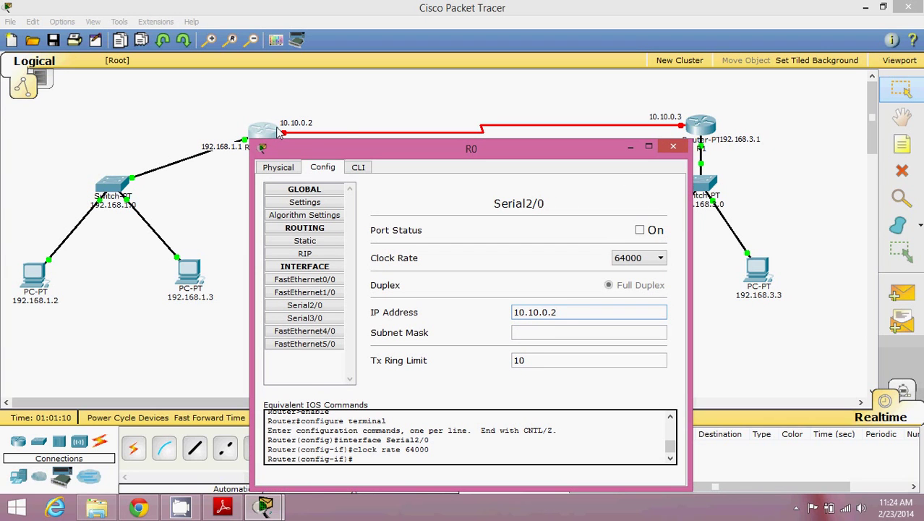
{"action": "left_click", "coordinate": [553, 330]}
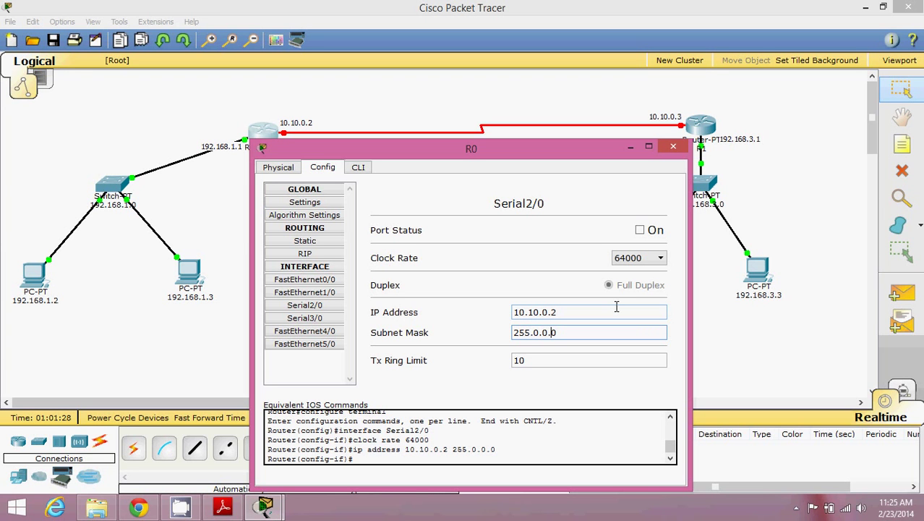
{"action": "left_click", "coordinate": [639, 231]}
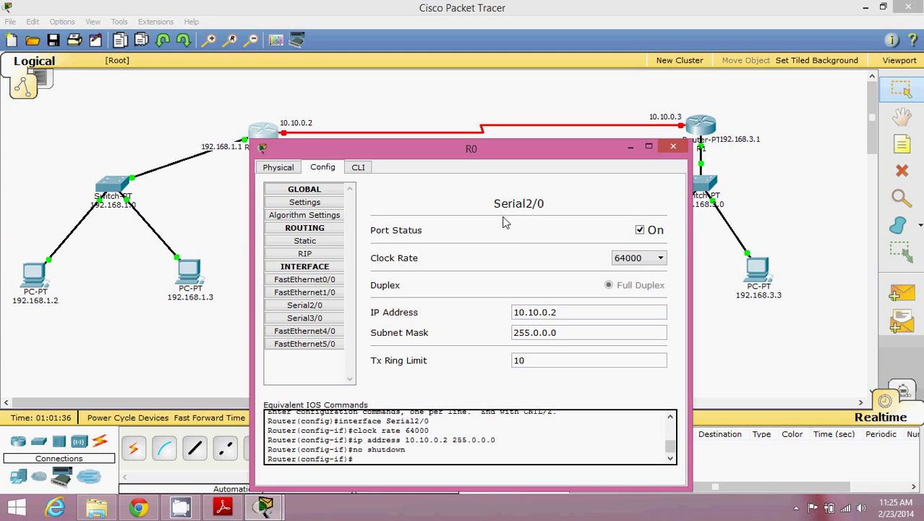
{"action": "left_click", "coordinate": [673, 147]}
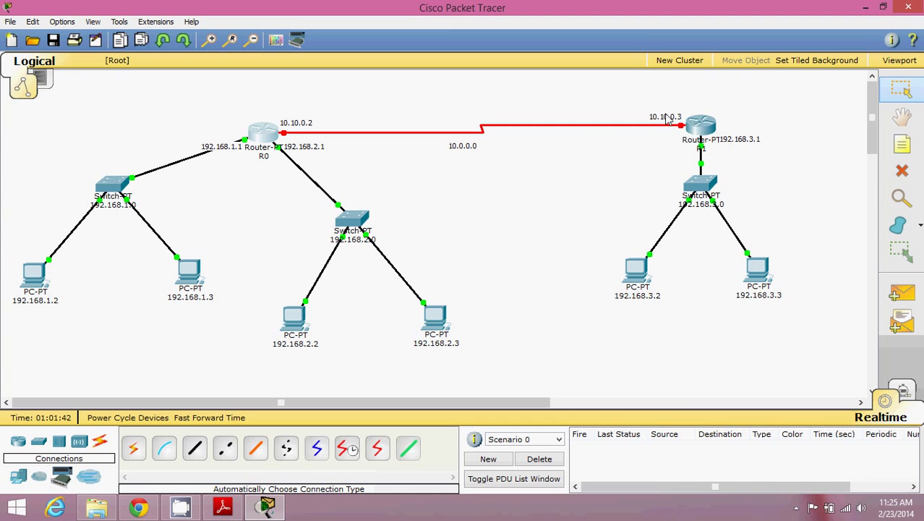
- Open router R1's command line and exit all configuration modes and the console session to get a fresh user prompt
{"action": "left_click", "coordinate": [698, 126]}
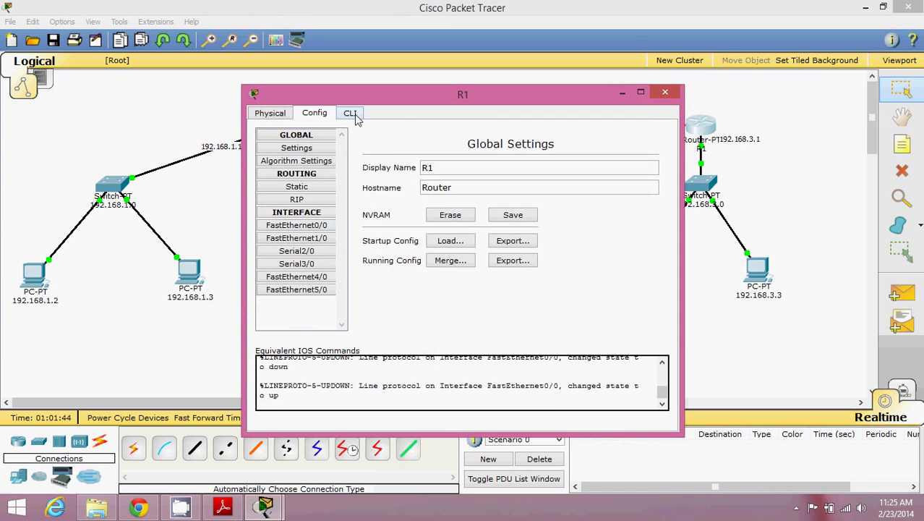
{"action": "left_click", "coordinate": [351, 114]}
{"action": "key", "text": "Return"}
{"action": "key", "text": "Return"}
{"action": "key", "text": "Return"}
{"action": "key", "text": "Return"}
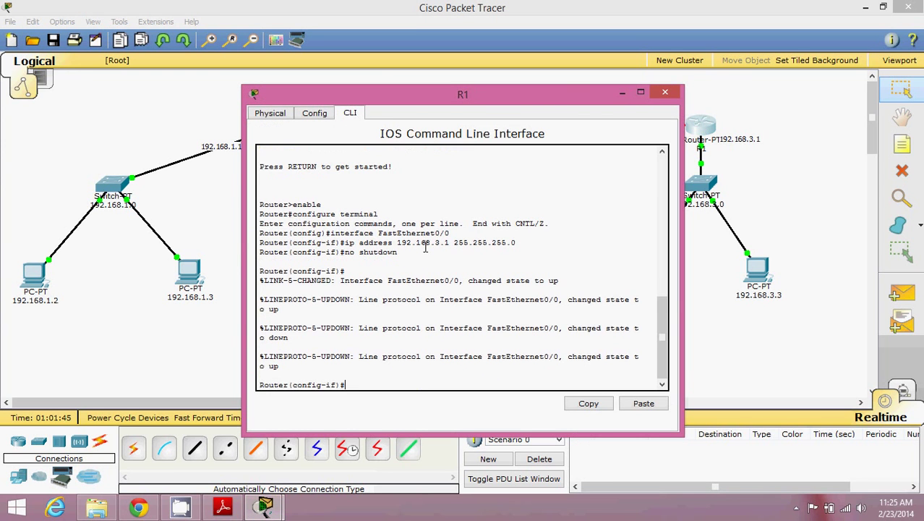
{"action": "type", "text": "exit"}
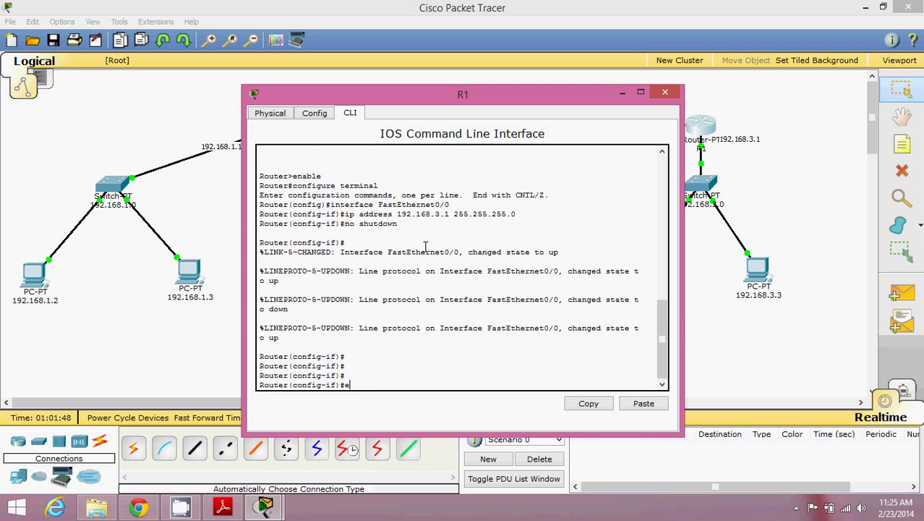
{"action": "key", "text": "Return"}
{"action": "type", "text": "end"}
{"action": "key", "text": "Return"}
{"action": "type", "text": "exit"}
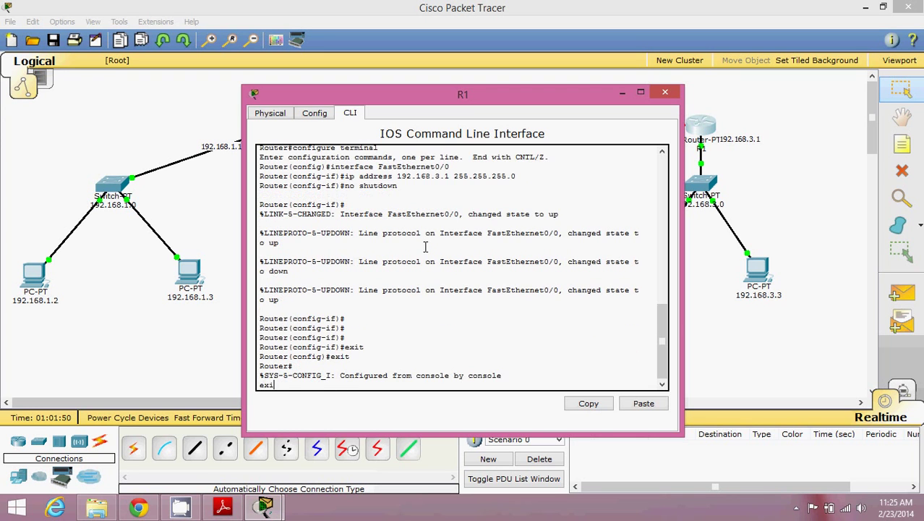
{"action": "key", "text": "Return"}
{"action": "key", "text": "Return"}
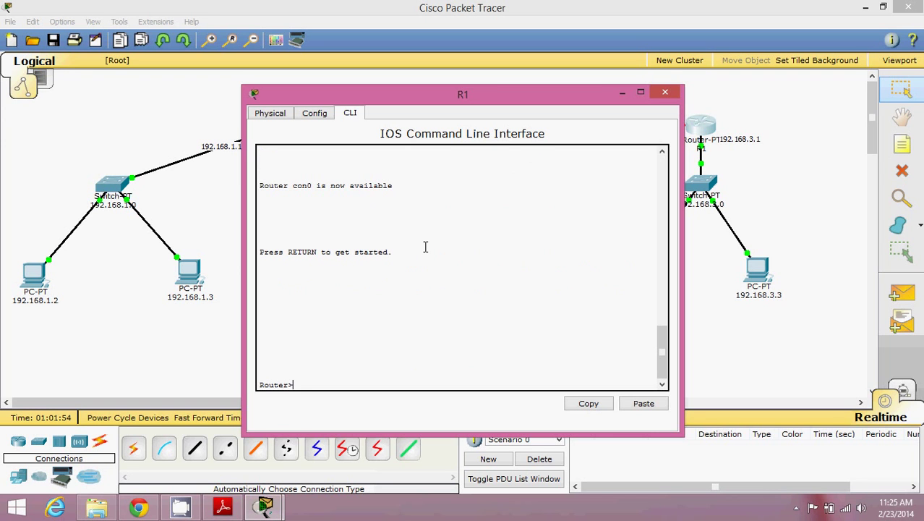
- Enter privileged mode and global configuration on R1, and open interface serial 2/0 for configuration
{"action": "type", "text": "en"}
{"action": "key", "text": "Return"}
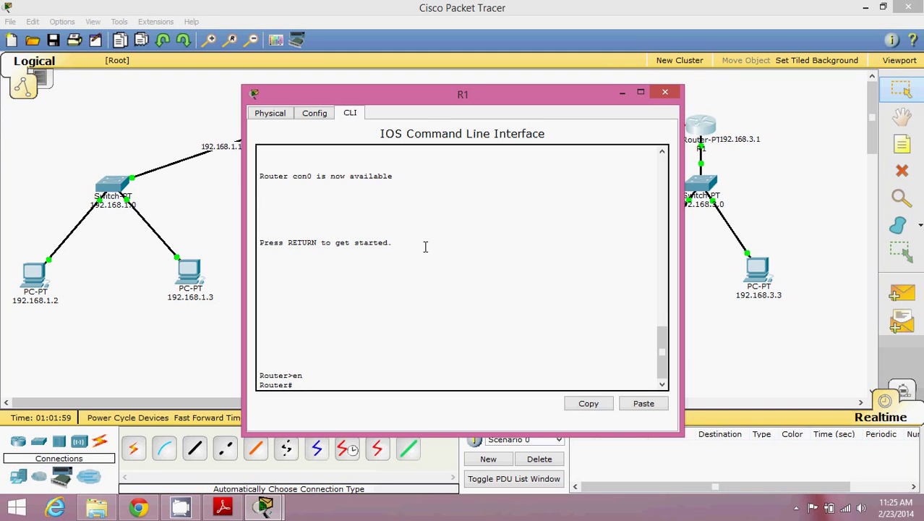
{"action": "type", "text": "conf"}
{"action": "type", "text": " t"}
{"action": "key", "text": "Return"}
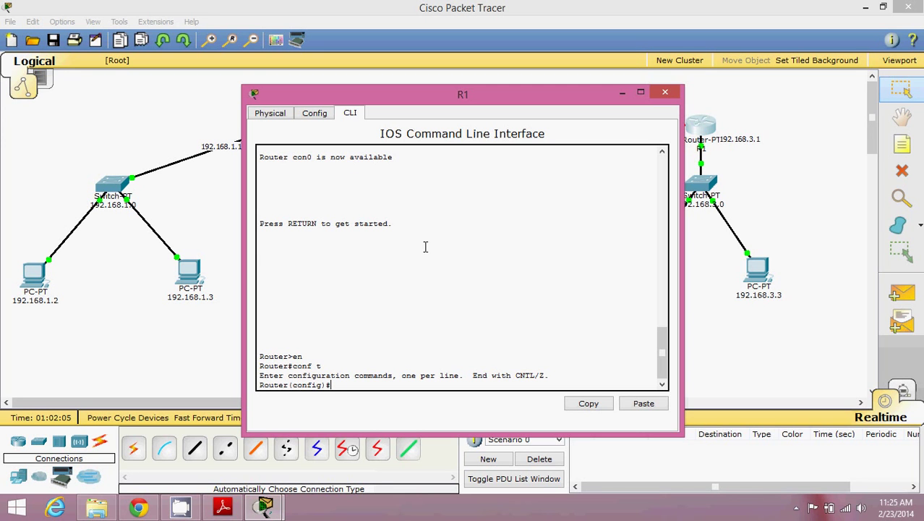
{"action": "type", "text": "int serial 2/0"}
{"action": "key", "text": "Return"}
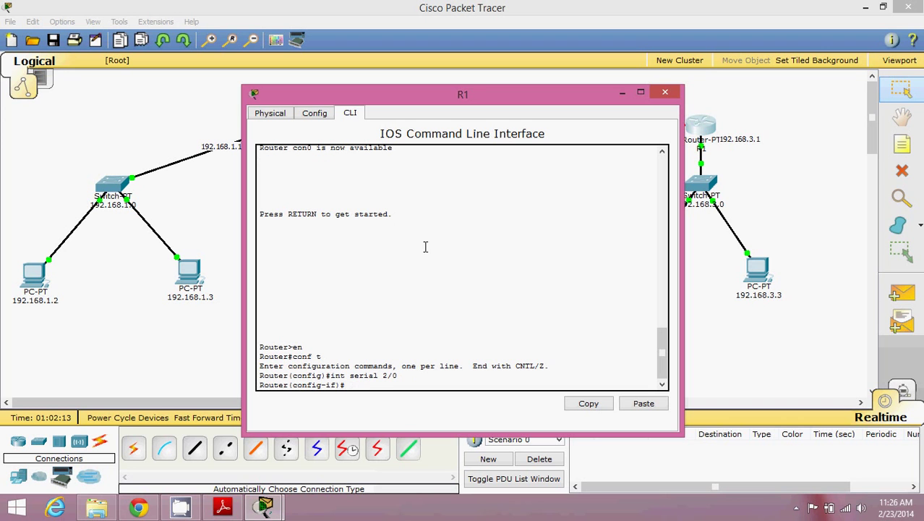
- Assign IP address 10.10.0.3 with subnet mask 255.0.0.0 to R1's serial 2/0 interface
{"action": "type", "text": "ip address"}
{"action": "key", "text": "BackSpace"}
{"action": "type", "text": "10.10.0.3"}
{"action": "left_click_drag", "start_coordinate": [499, 91], "coordinate": [501, 144]}
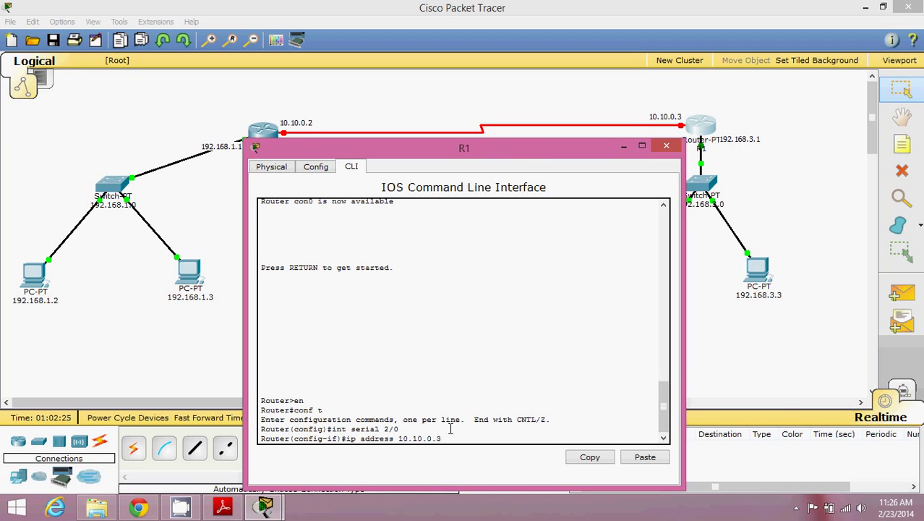
{"action": "type", "text": "255.0.0.0"}
{"action": "key", "text": "Return"}
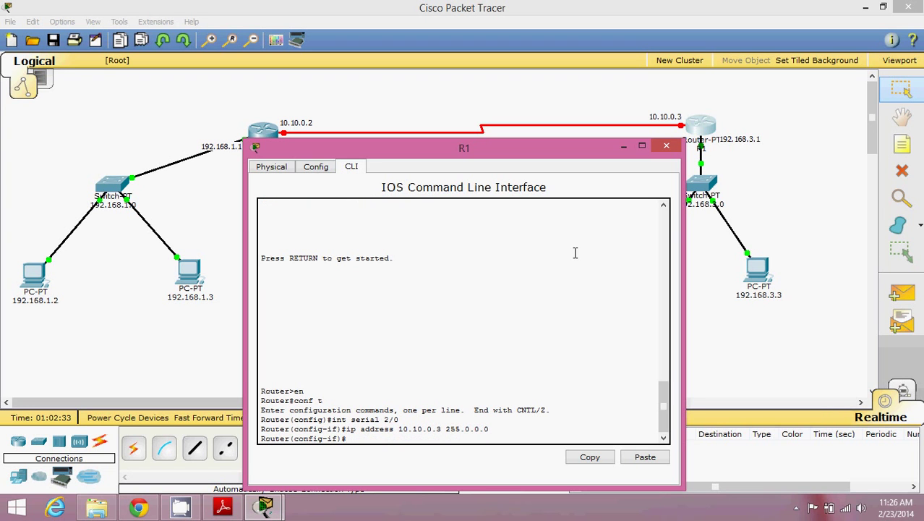
- Try to remove the clock rate from R1's serial 2/0 interface with the no clock rate command
{"action": "type", "text": "no"}
{"action": "type", "text": " clo"}
{"action": "key", "text": "BackSpace"}
{"action": "type", "text": "locl"}
{"action": "type", "text": " r"}
{"action": "type", "text": "ate"}
{"action": "key", "text": "Return"}
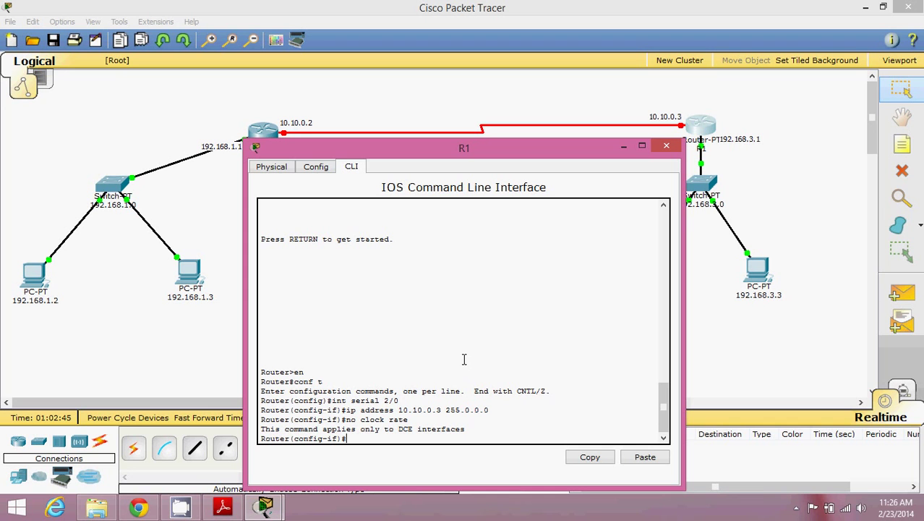
- Enable R1's serial 2/0 interface with no shut and close the router's window
{"action": "type", "text": "no shou"}
{"action": "key", "text": "BackSpace"}
{"action": "key", "text": "BackSpace"}
{"action": "type", "text": "ut"}
{"action": "key", "text": "Return"}
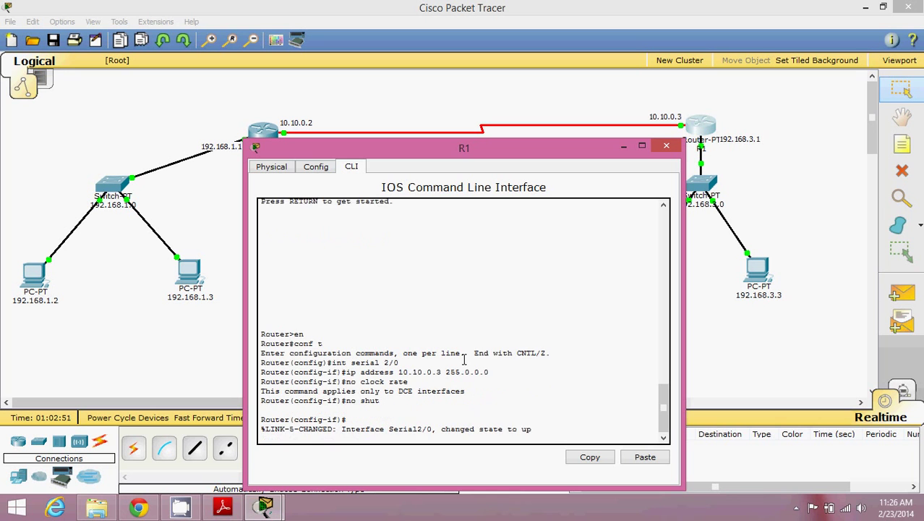
{"action": "key", "text": "Return"}
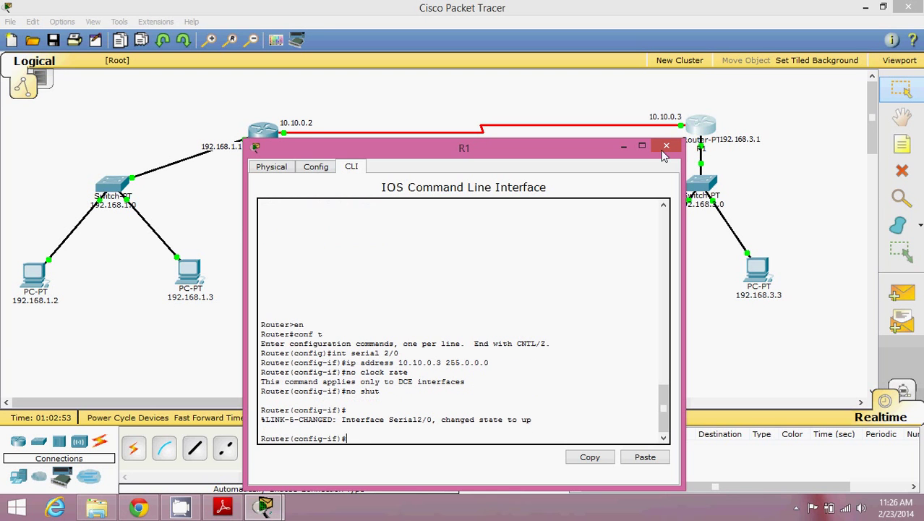
{"action": "left_click", "coordinate": [666, 147]}
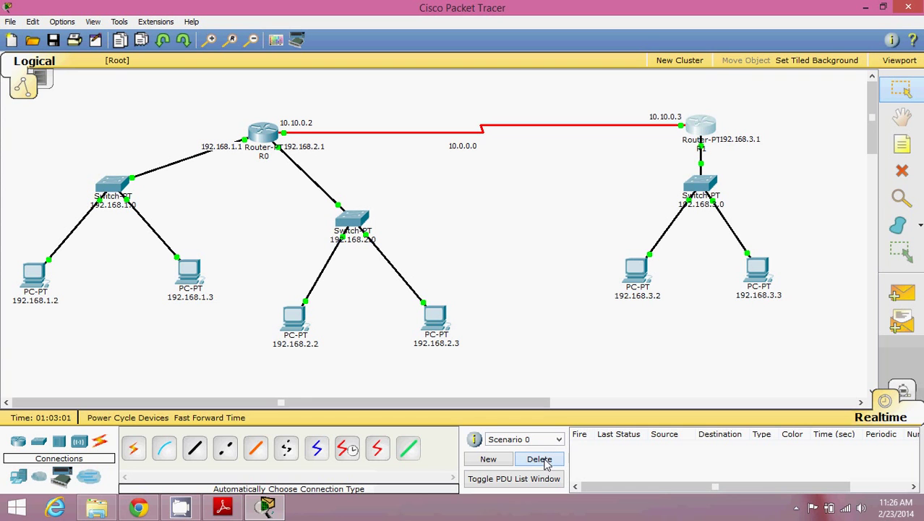
- Test connectivity from router R1 to router R0 with a simple PDU
{"action": "left_click", "coordinate": [904, 295]}
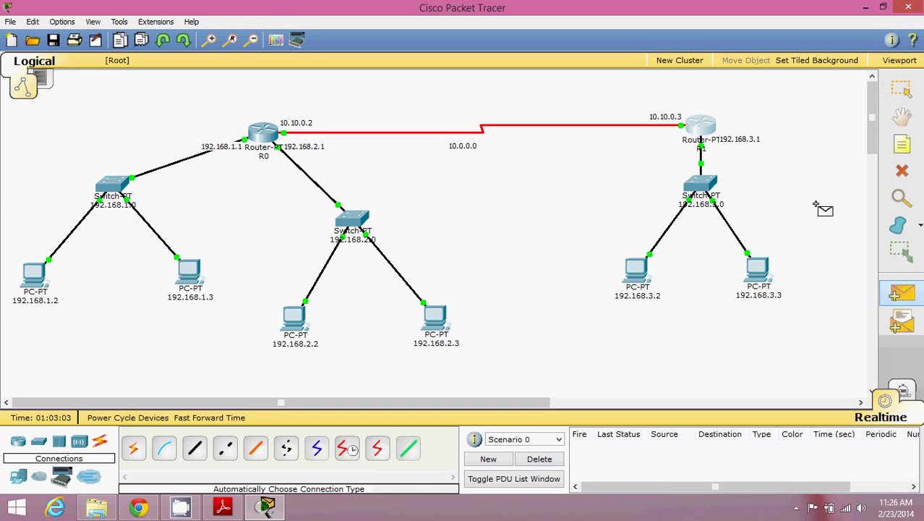
{"action": "left_click", "coordinate": [699, 124]}
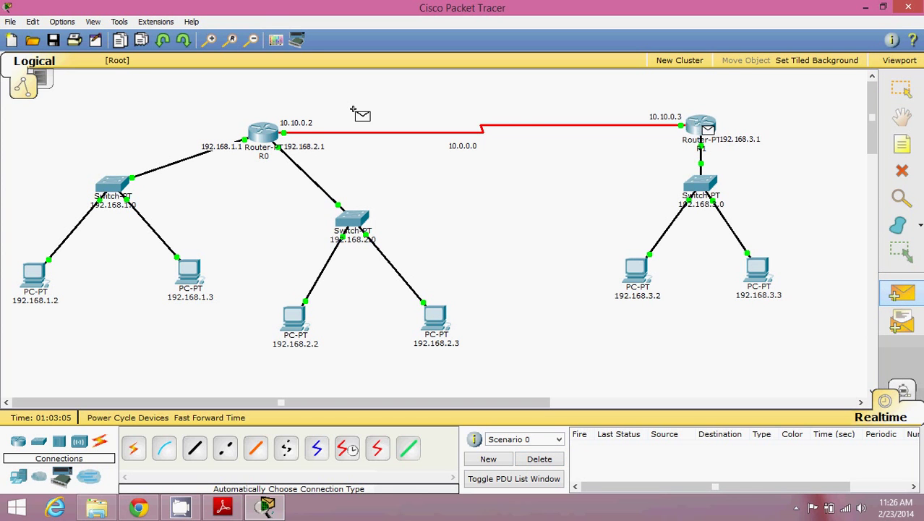
{"action": "left_click", "coordinate": [263, 132]}
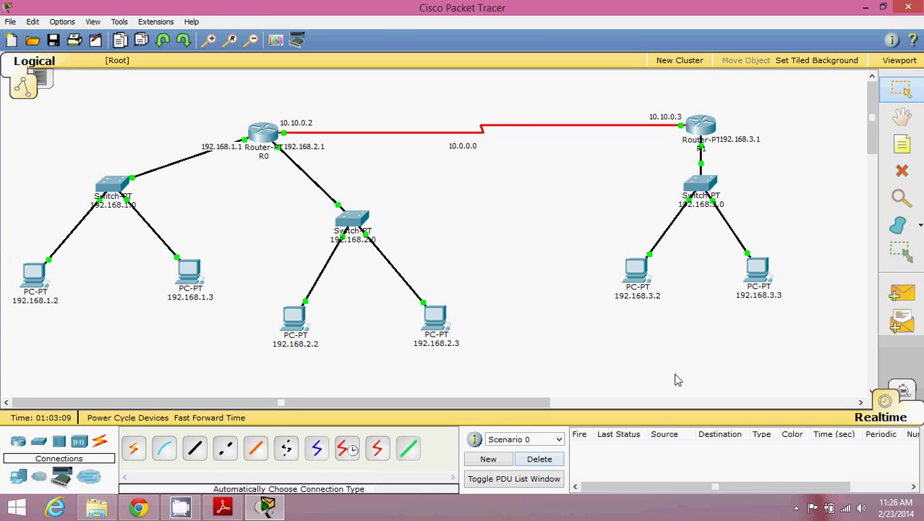
- Test connectivity from PC 192.168.3.2 to router R0 with a simple PDU, and delete the scenario's PDU entry
{"action": "left_click", "coordinate": [903, 293]}
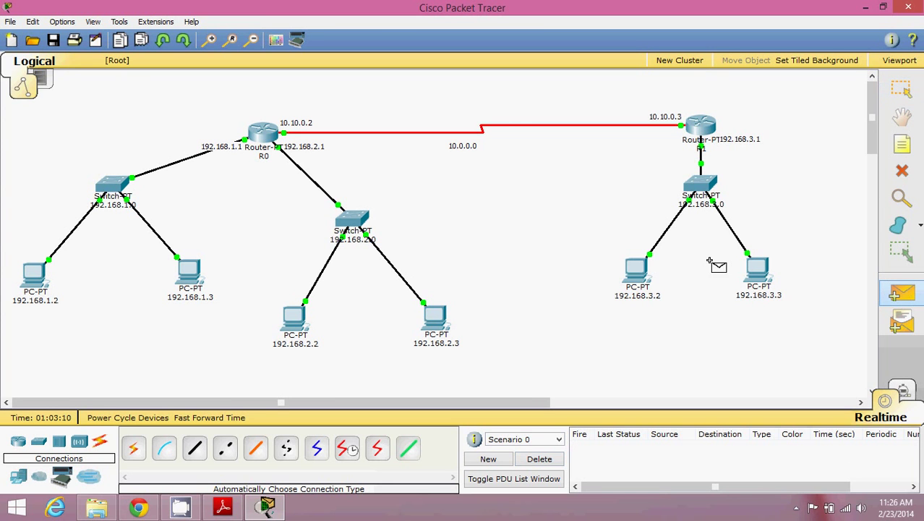
{"action": "left_click", "coordinate": [635, 269]}
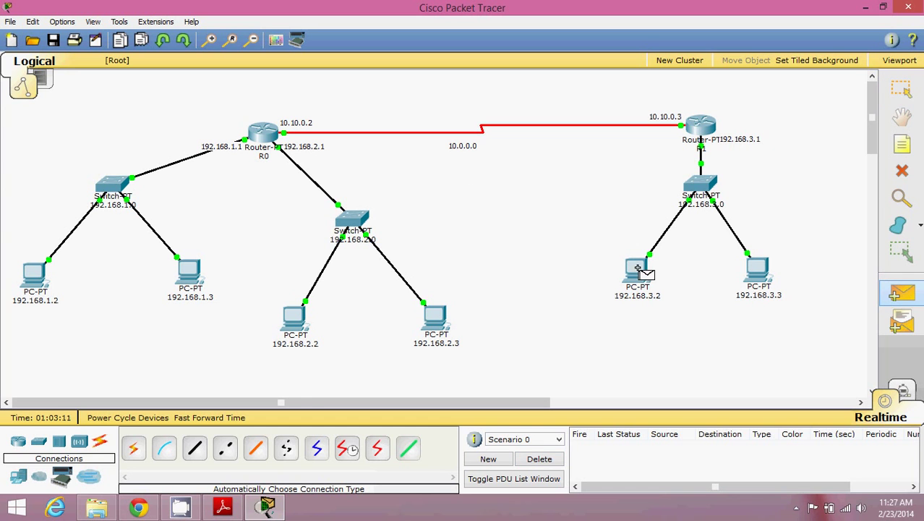
{"action": "left_click", "coordinate": [273, 131]}
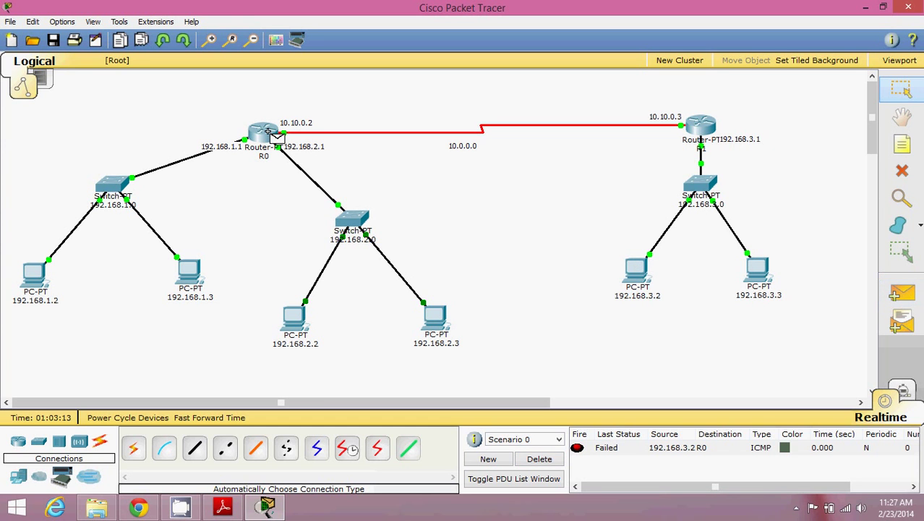
{"action": "left_click", "coordinate": [550, 461]}
- Test connectivity from PC 192.168.1.3 to router R1 with a simple PDU, and delete the scenario's PDU entry
{"action": "left_click", "coordinate": [908, 299]}
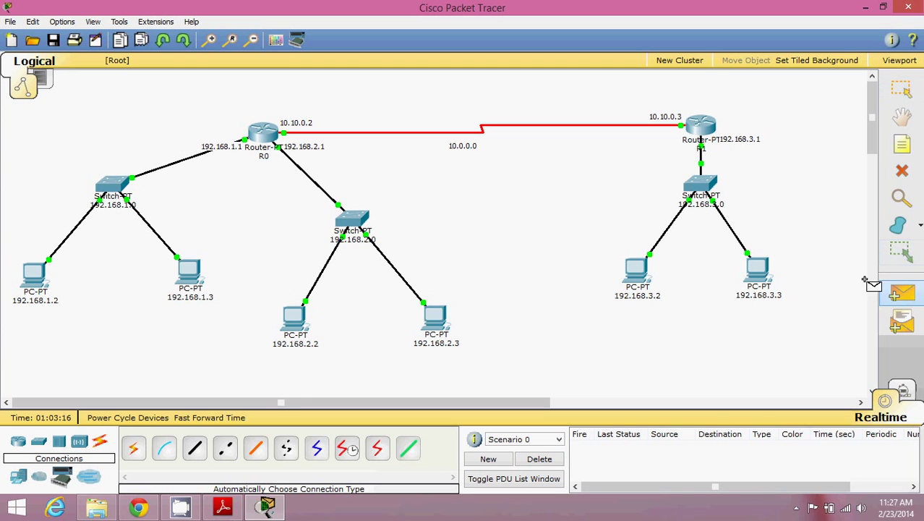
{"action": "left_click", "coordinate": [190, 270]}
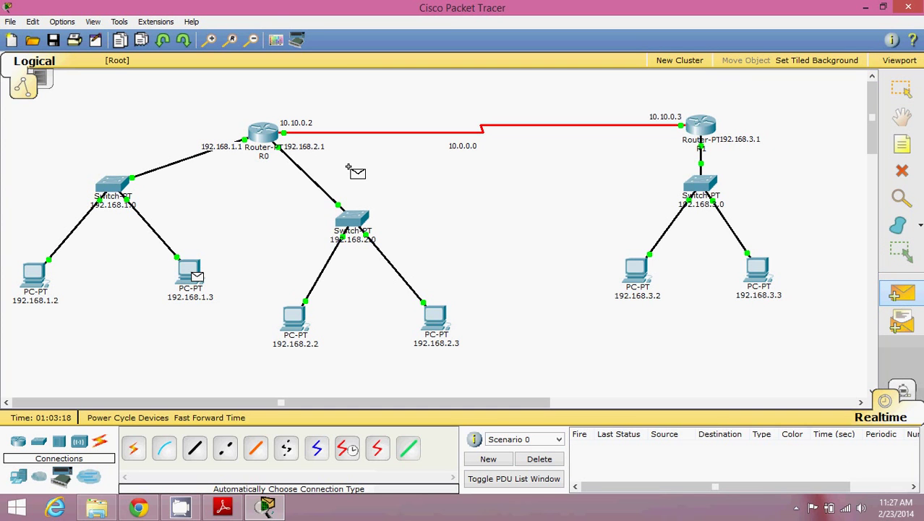
{"action": "left_click", "coordinate": [705, 129]}
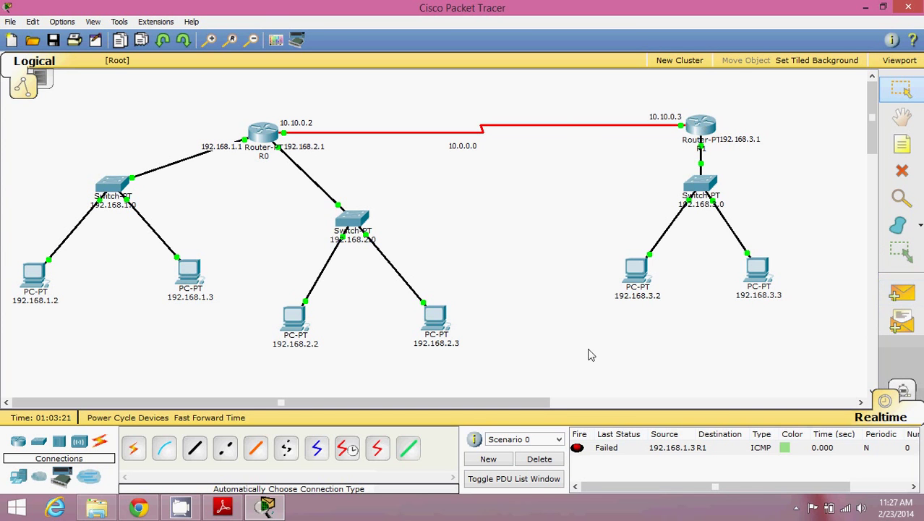
{"action": "left_click", "coordinate": [540, 460]}
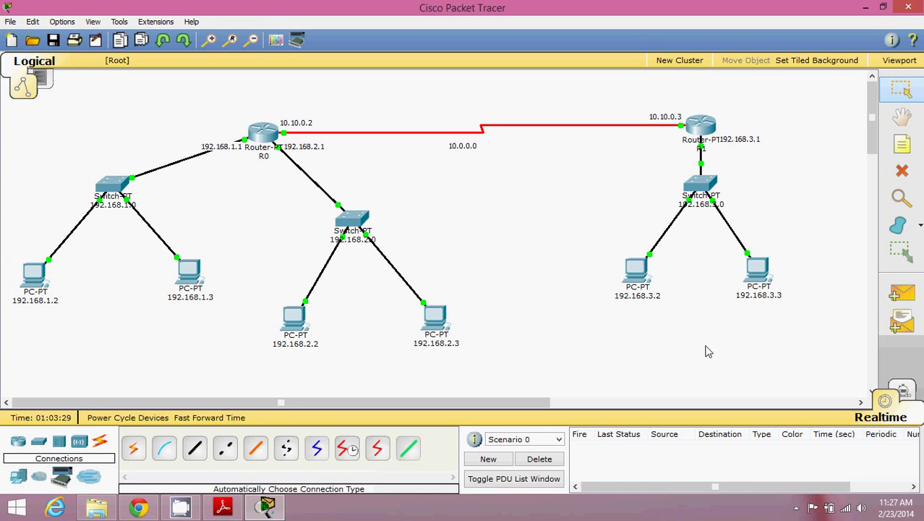
- Test connectivity from PC 192.168.1.3 to PC 192.168.2.2 with a simple PDU, and delete the scenario's PDU entry
{"action": "left_click", "coordinate": [904, 295]}
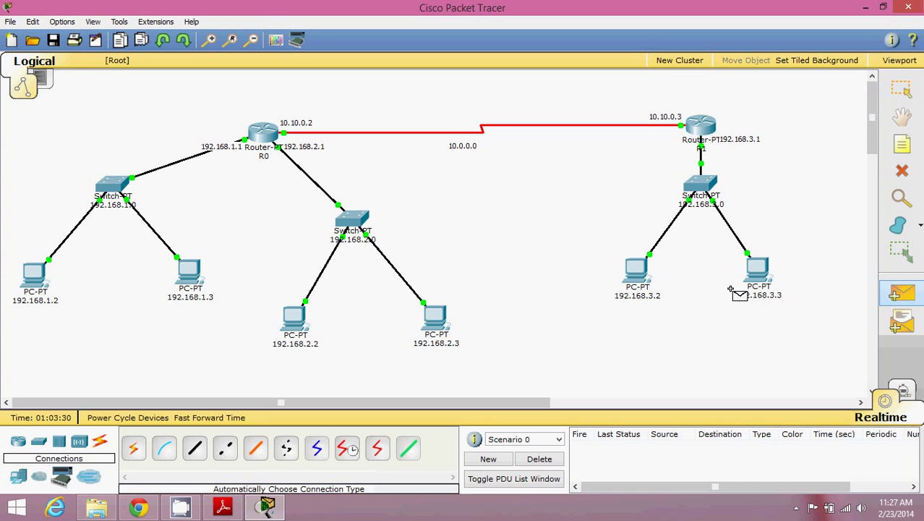
{"action": "left_click", "coordinate": [190, 273]}
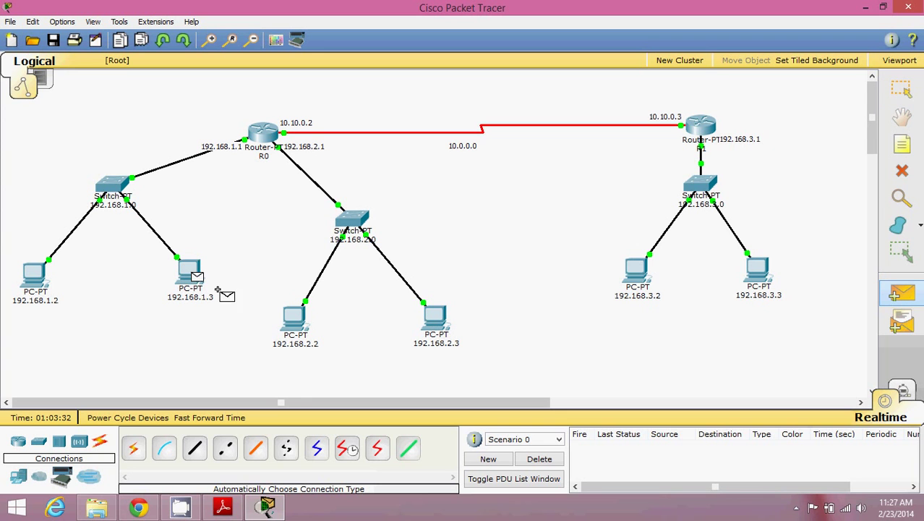
{"action": "left_click", "coordinate": [293, 318]}
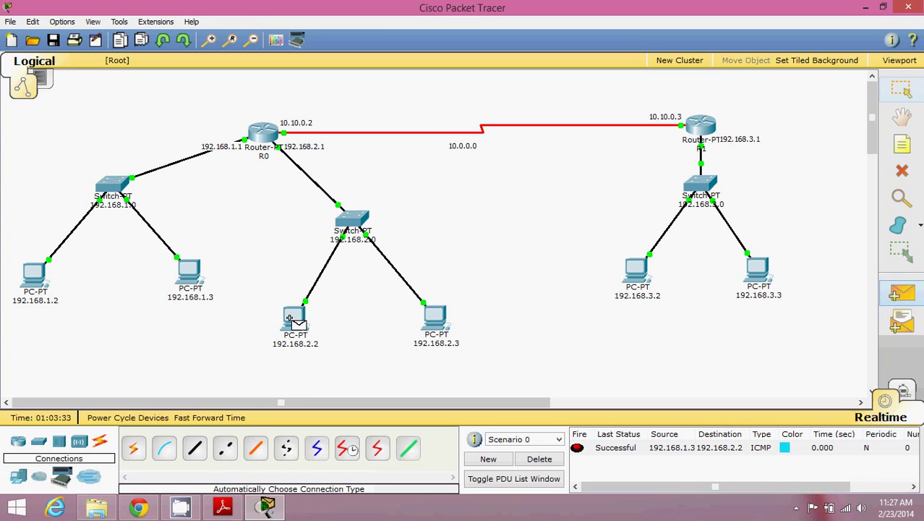
{"action": "left_click", "coordinate": [532, 459]}
- Test connectivity from PC 192.168.2.2 to router R1 with a simple PDU, and delete the scenario's PDU entry
{"action": "left_click", "coordinate": [896, 291]}
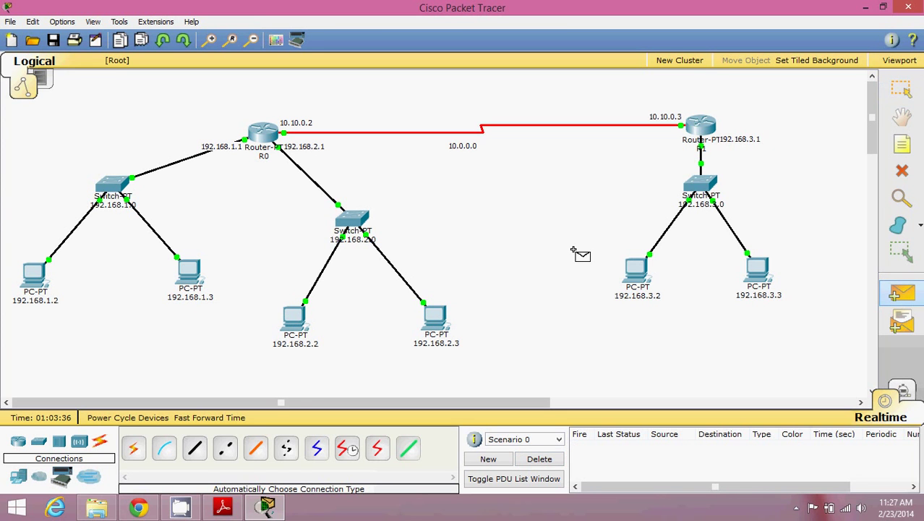
{"action": "left_click", "coordinate": [298, 316]}
{"action": "left_click", "coordinate": [701, 135]}
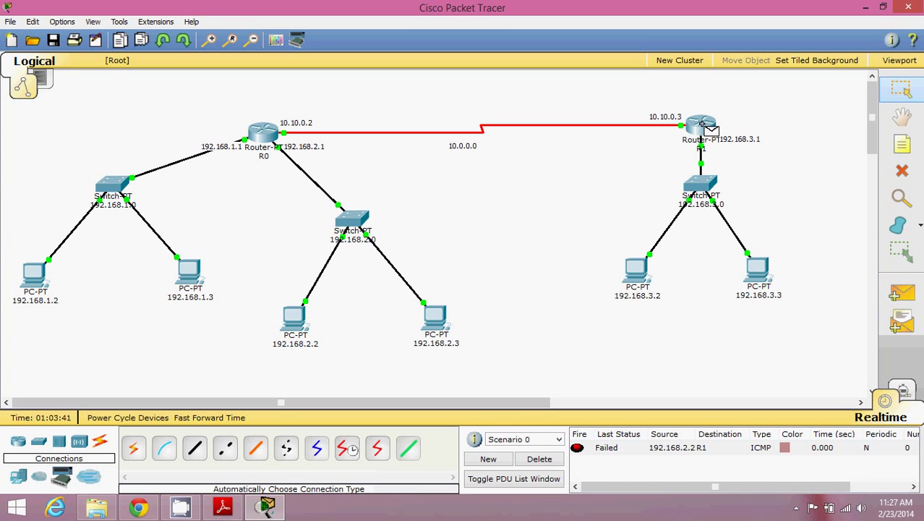
{"action": "left_click", "coordinate": [538, 459]}
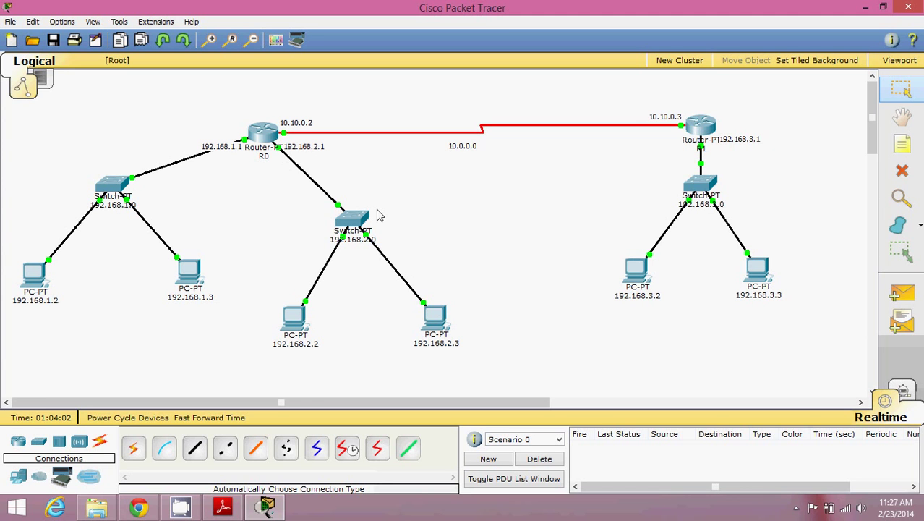
- Switch to Adobe Reader, highlight the "Configure IP static routing." item in TY_Syllabus.pdf, and return to Cisco Packet Tracer
{"action": "mouse_move", "coordinate": [377, 215]}
{"action": "left_click", "coordinate": [223, 506]}
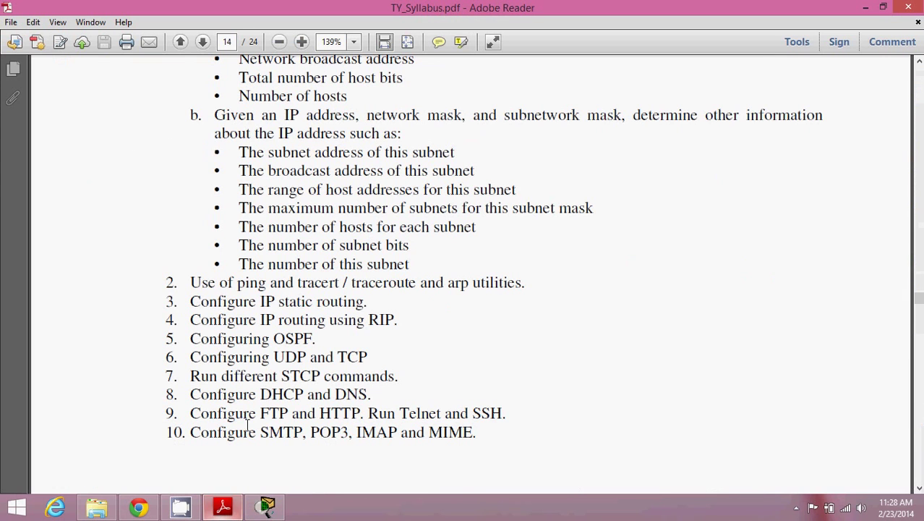
{"action": "left_click_drag", "start_coordinate": [369, 302], "coordinate": [212, 301]}
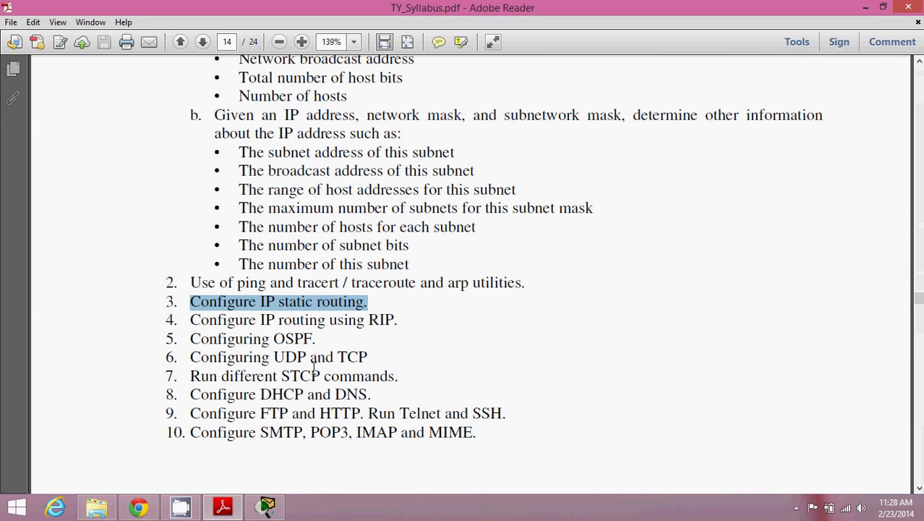
{"action": "left_click", "coordinate": [264, 508]}
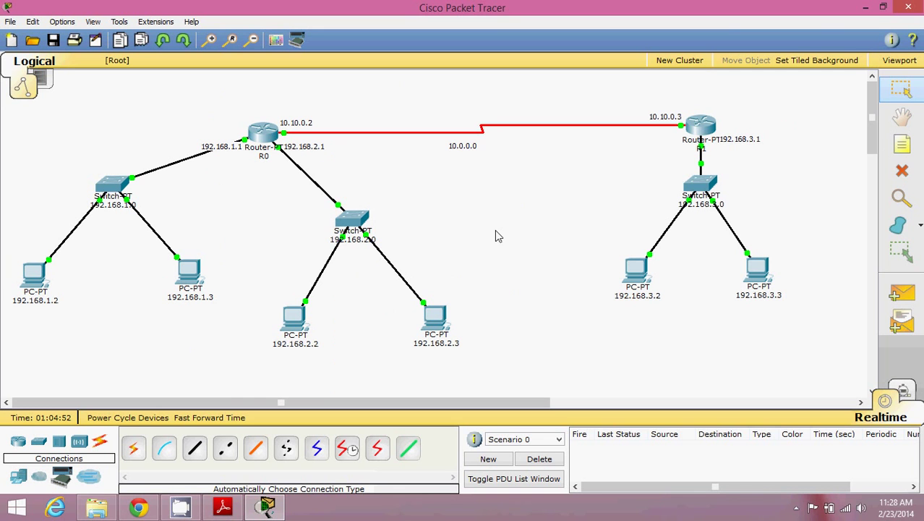
- Open router R0's static routing settings and enter 192.168.3.0 as the destination network
{"action": "left_click", "coordinate": [265, 138]}
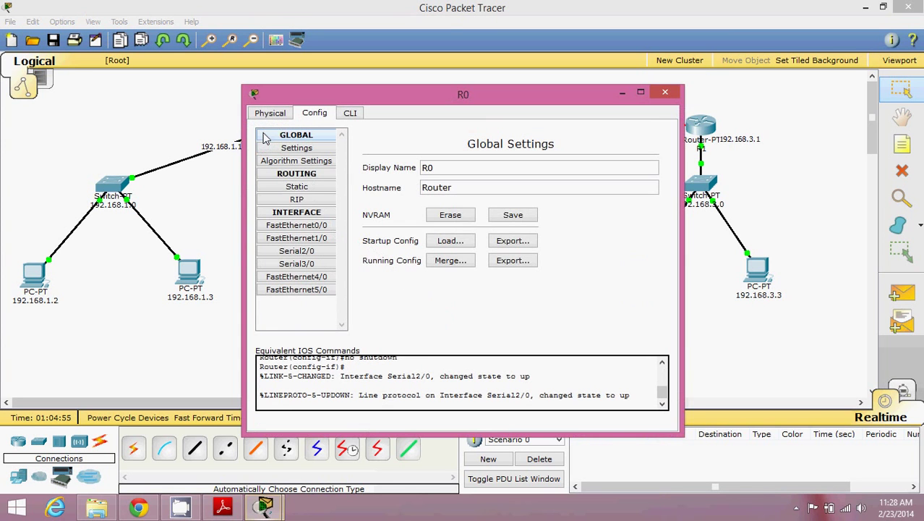
{"action": "left_click", "coordinate": [318, 190]}
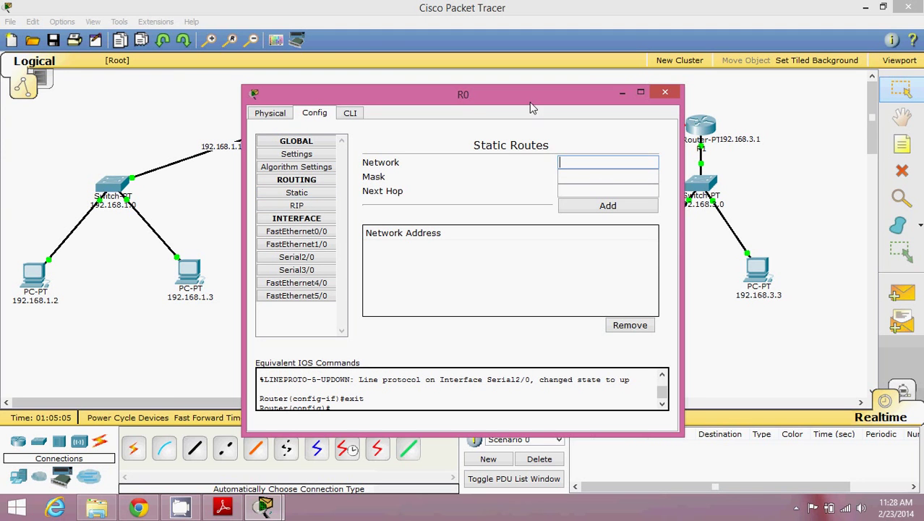
{"action": "left_click_drag", "start_coordinate": [529, 103], "coordinate": [450, 102]}
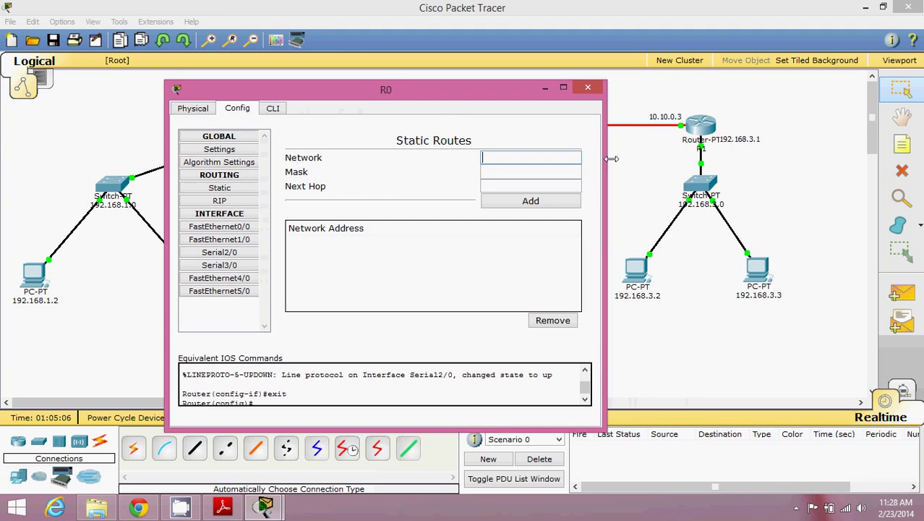
{"action": "left_click", "coordinate": [532, 158]}
{"action": "type", "text": "192"}
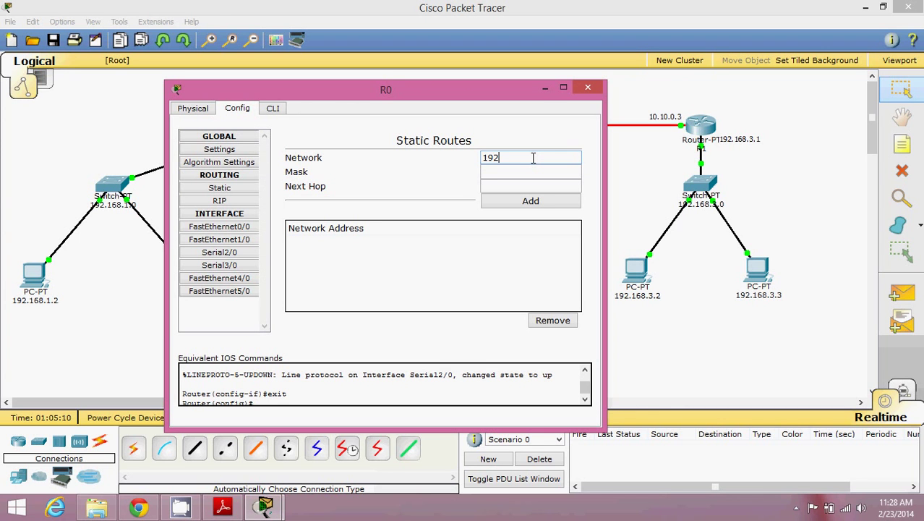
{"action": "type", "text": ".168.3.0"}
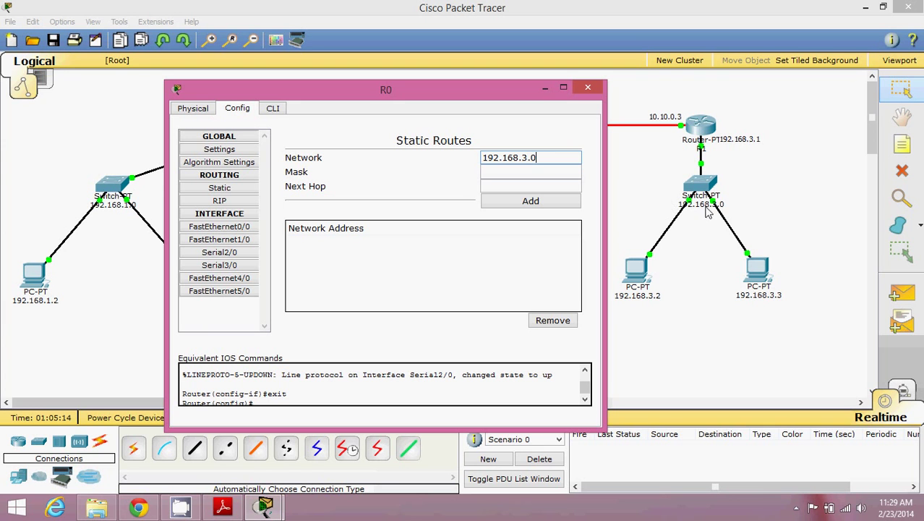
- Add R0's static route with mask 255.255.255.0 and next hop 10.10.0.3, and close the router's window
{"action": "left_click", "coordinate": [556, 176]}
{"action": "type", "text": "255"}
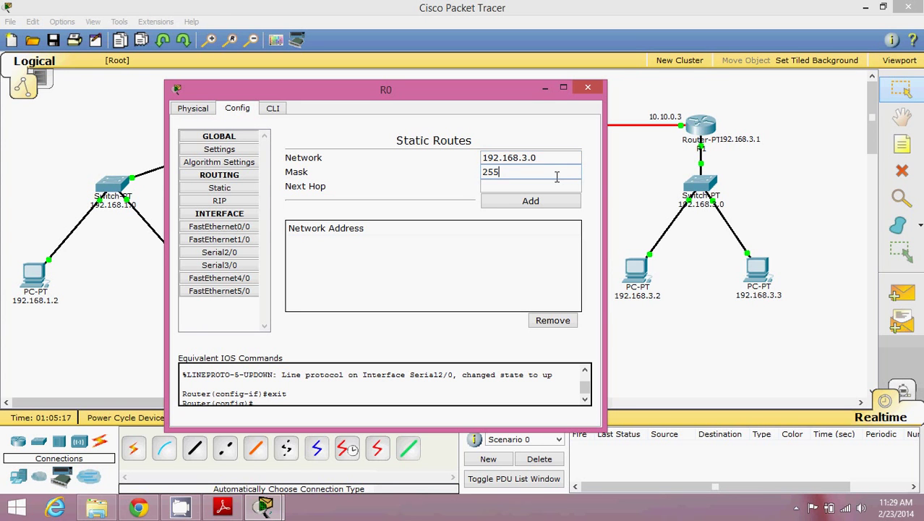
{"action": "type", "text": ".255.255.0"}
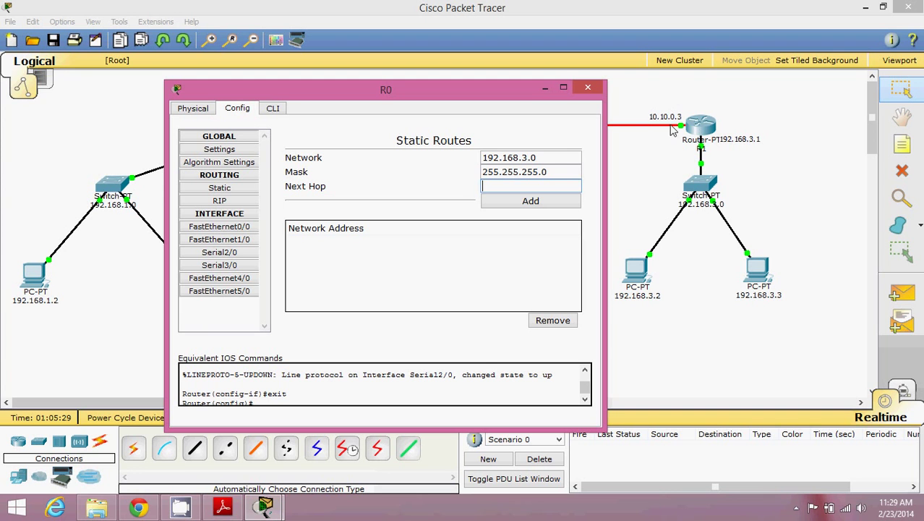
{"action": "left_click", "coordinate": [551, 183]}
{"action": "type", "text": "10.10."}
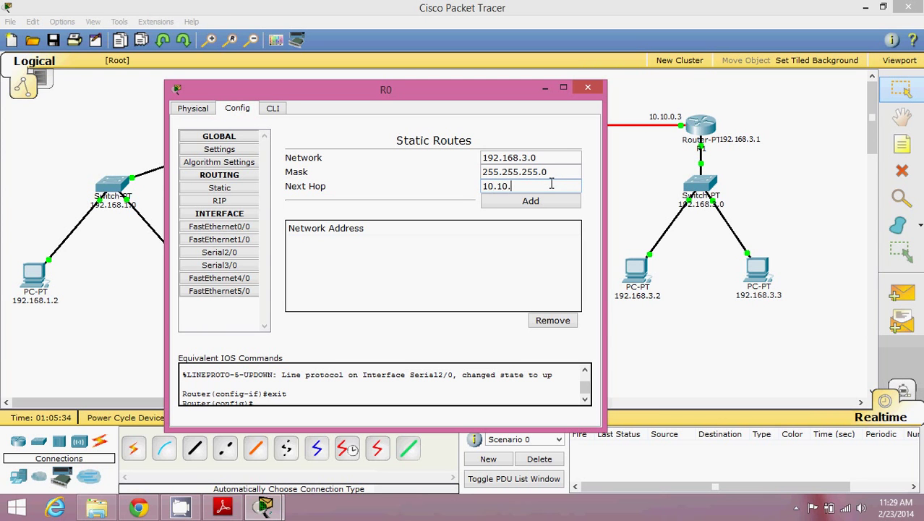
{"action": "type", "text": "0.3"}
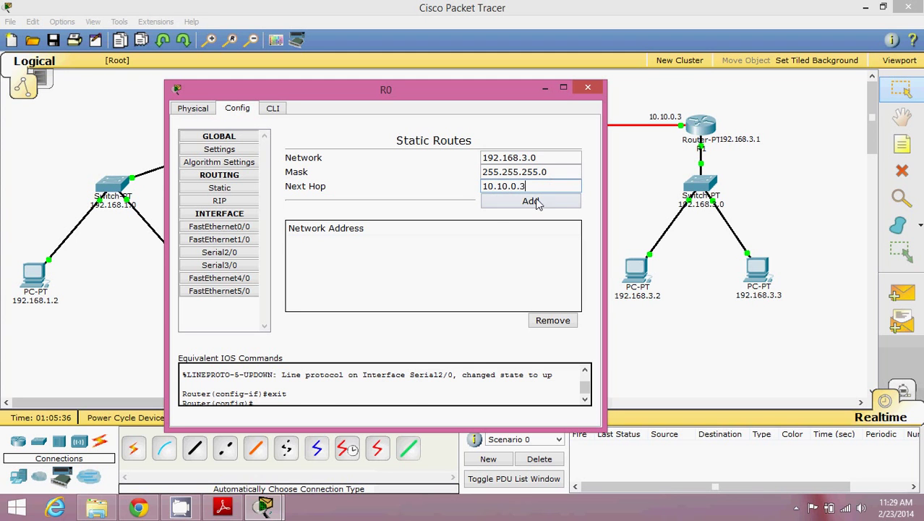
{"action": "left_click", "coordinate": [532, 202]}
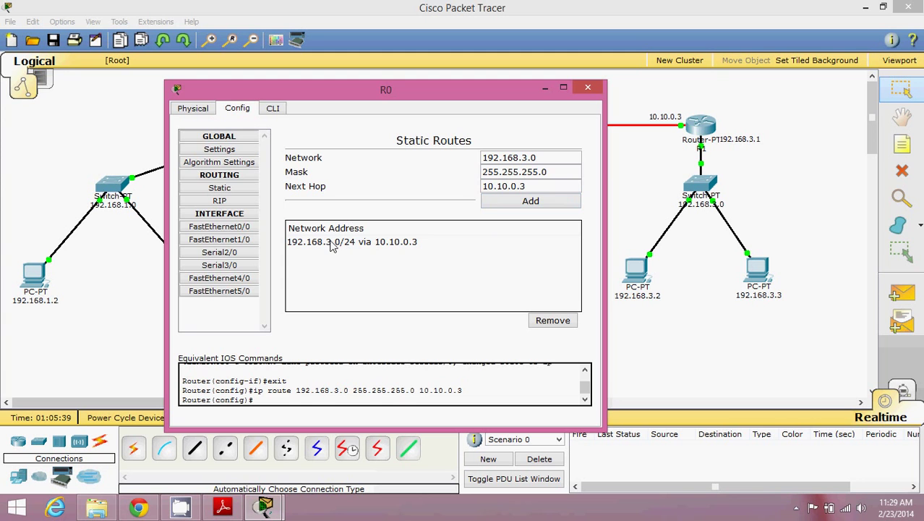
{"action": "left_click", "coordinate": [587, 88]}
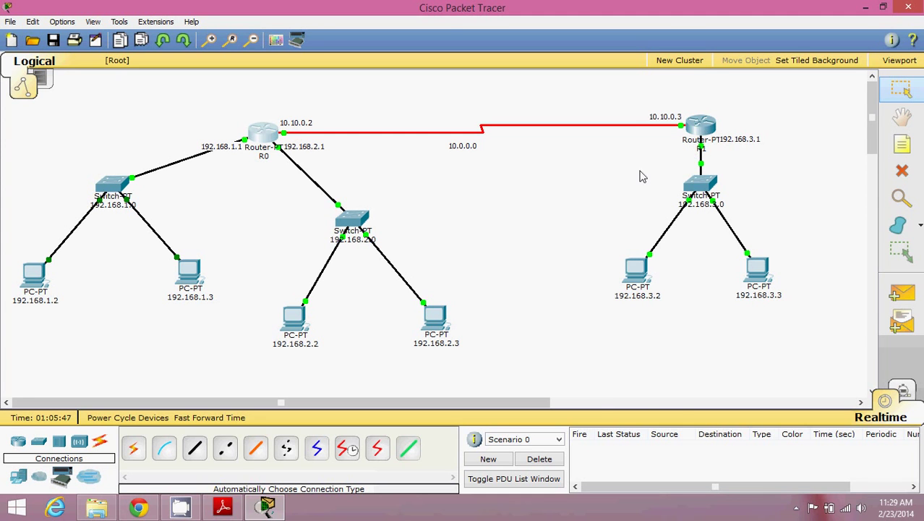
- Open router R1's command line and exit interface configuration to global configuration mode
{"action": "left_click", "coordinate": [696, 125]}
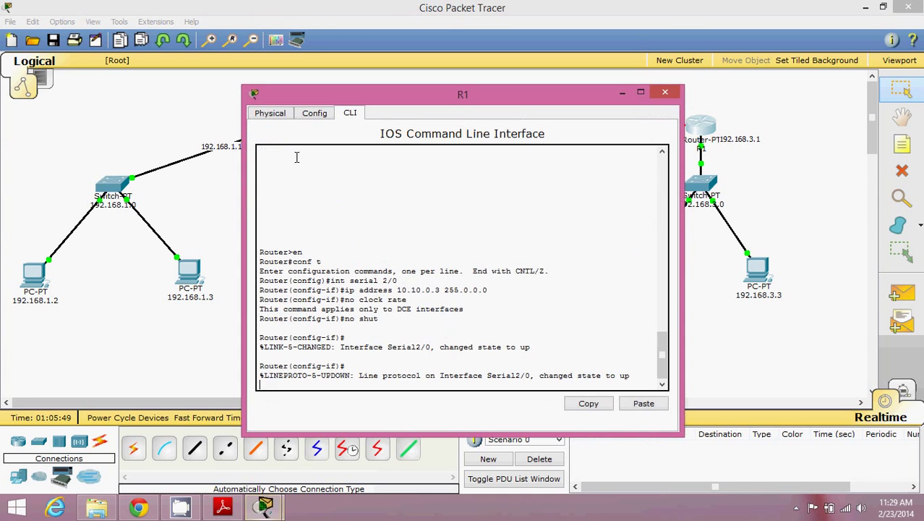
{"action": "left_click", "coordinate": [315, 114]}
{"action": "left_click", "coordinate": [350, 113]}
{"action": "key", "text": "Return"}
{"action": "key", "text": "Return"}
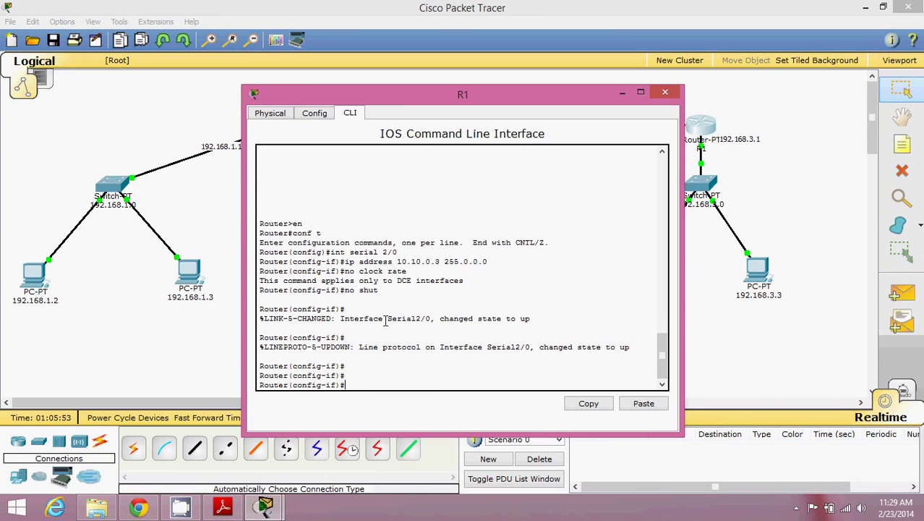
{"action": "type", "text": "exit"}
{"action": "key", "text": "Return"}
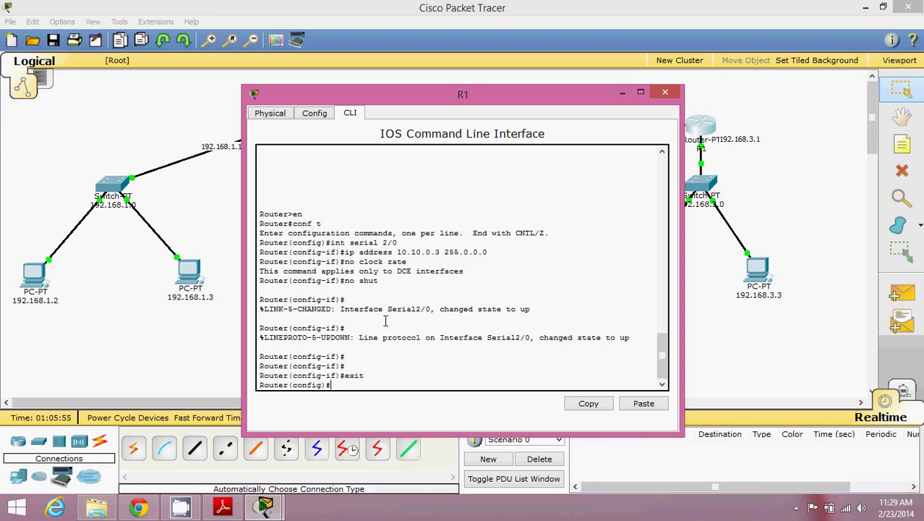
- Add a static route on R1 with the command ip route 192.168.1.0 255.255.255.0 10.10.0.2
{"action": "type", "text": "ip route"}
{"action": "left_click_drag", "start_coordinate": [470, 104], "coordinate": [580, 159]}
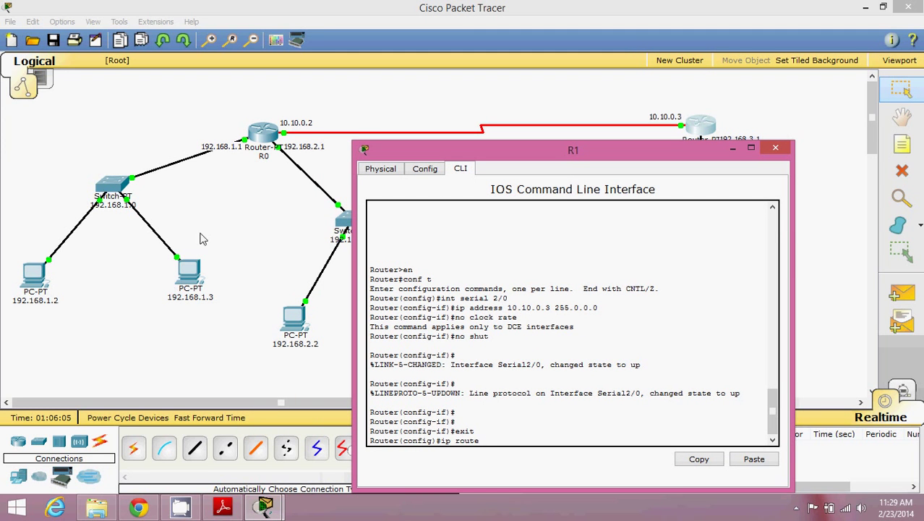
{"action": "type", "text": "192.168.1."}
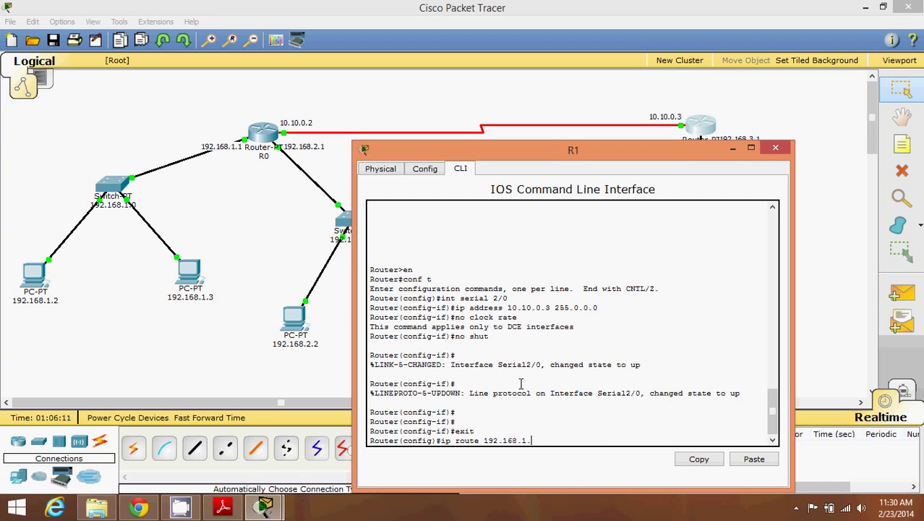
{"action": "type", "text": "0 255.255.255.0"}
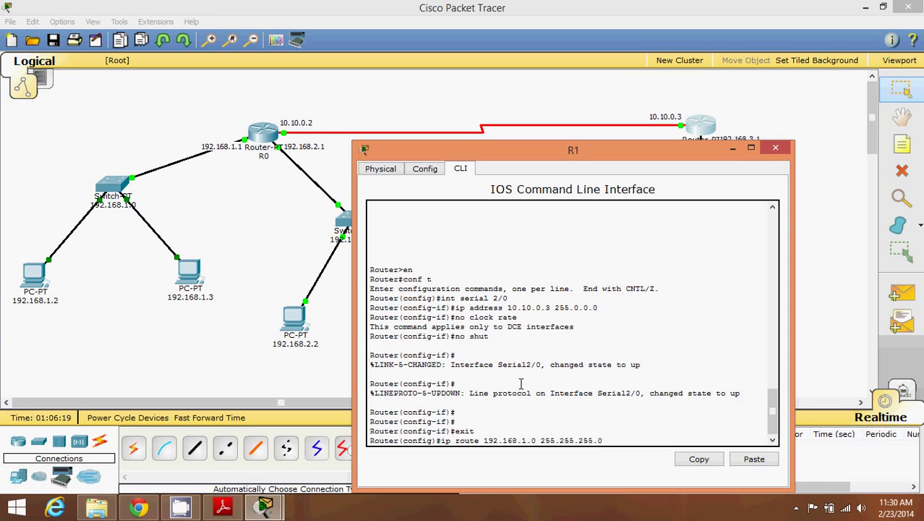
{"action": "left_click_drag", "start_coordinate": [484, 439], "coordinate": [543, 440]}
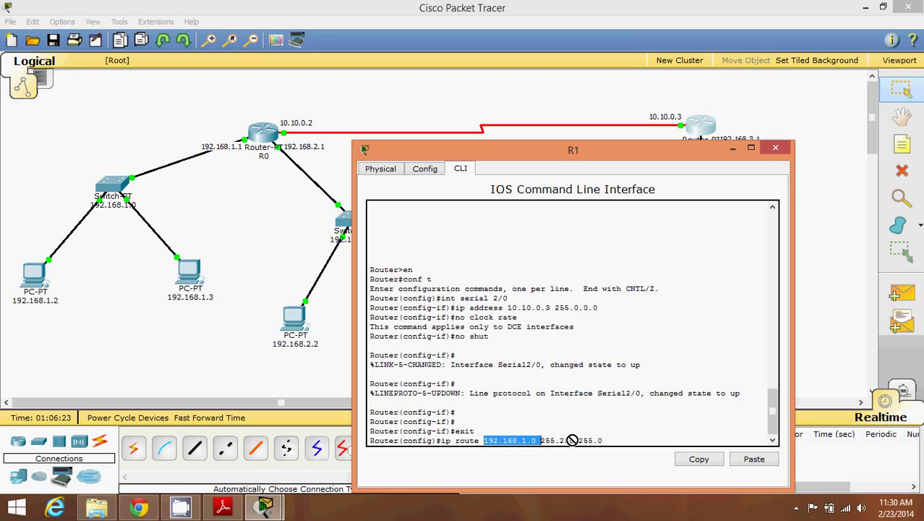
{"action": "left_click_drag", "start_coordinate": [606, 440], "coordinate": [549, 441]}
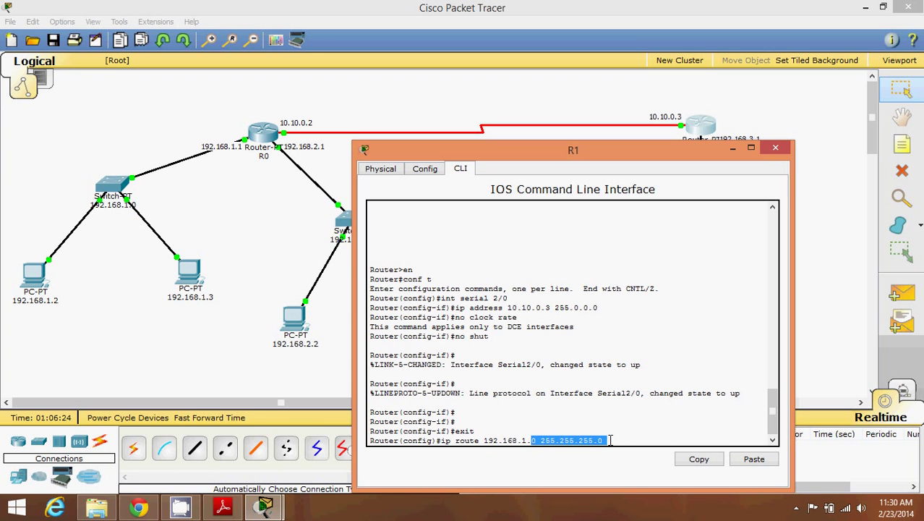
{"action": "left_click", "coordinate": [548, 441]}
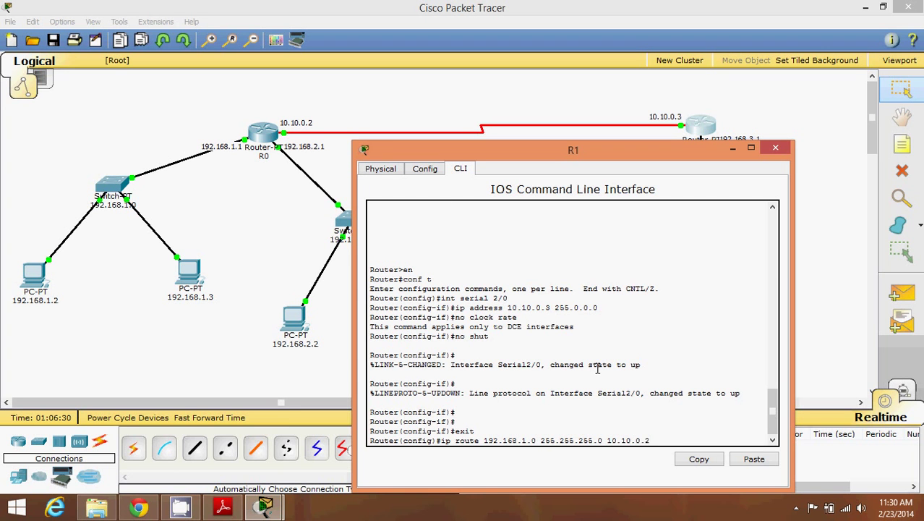
{"action": "key", "text": "Return"}
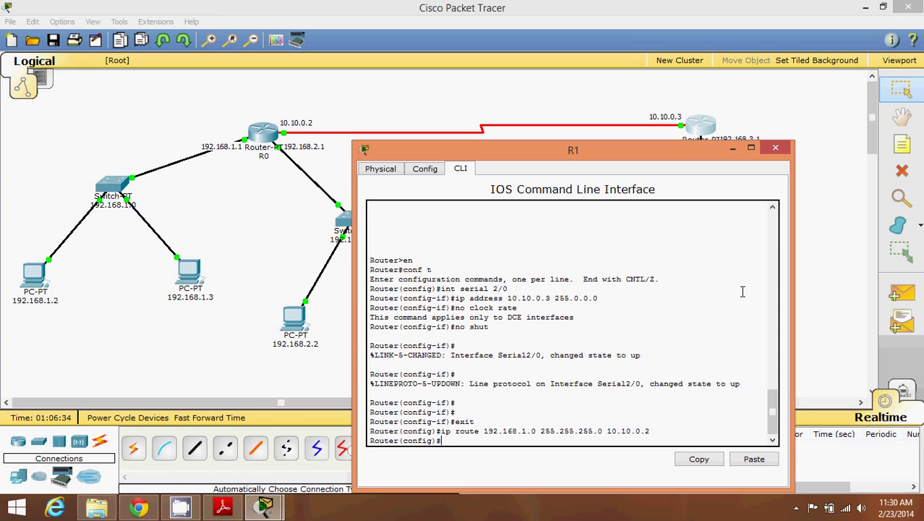
- Add a static route on R1 for network 192.168.2.0 with mask 255.255.255.0 and next hop 10.10.0.2, and close the router's window
{"action": "left_click", "coordinate": [426, 171]}
{"action": "left_click", "coordinate": [406, 243]}
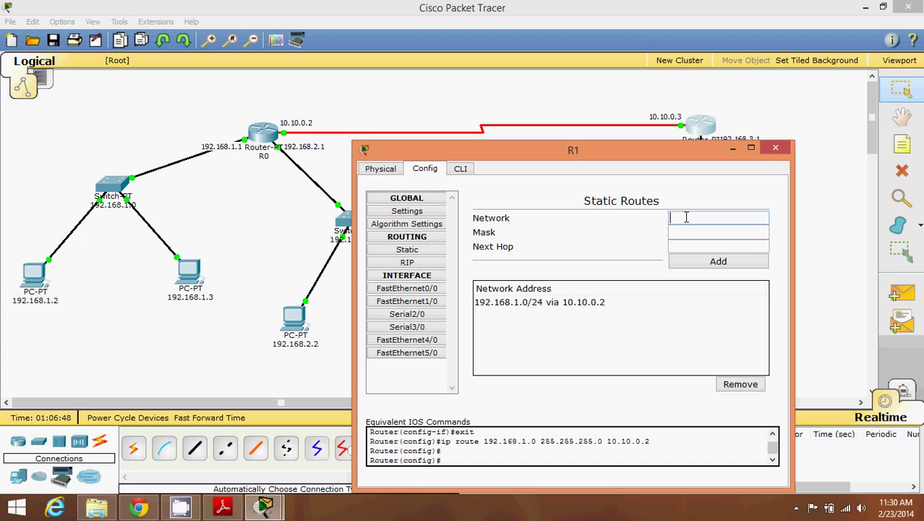
{"action": "type", "text": "192.168.2.0"}
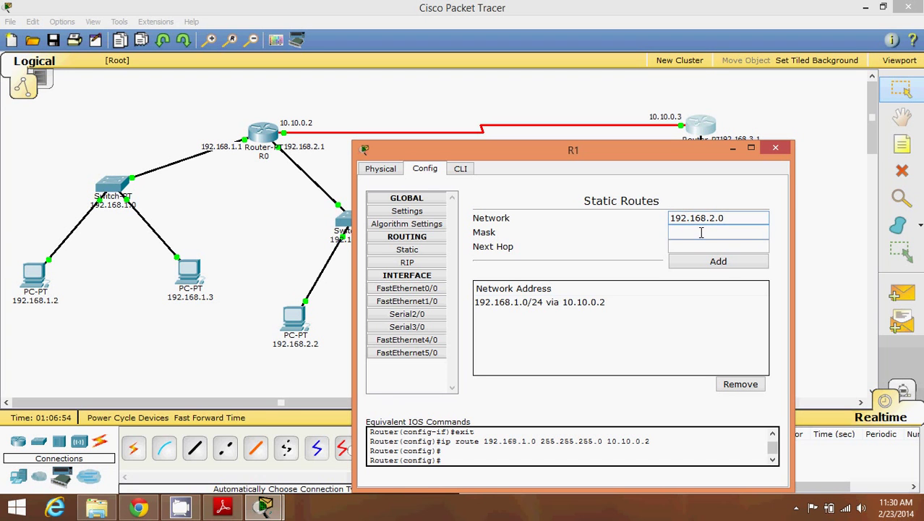
{"action": "left_click", "coordinate": [701, 232]}
{"action": "type", "text": "255.255.255.0"}
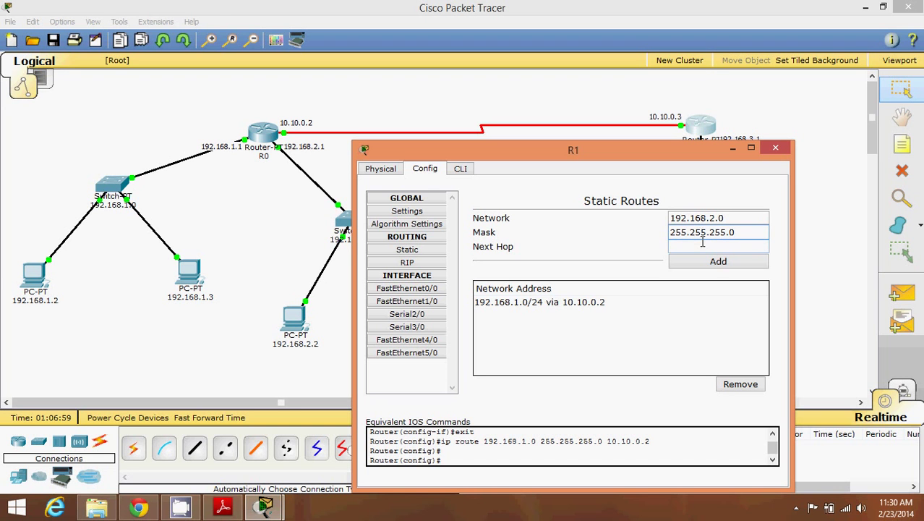
{"action": "left_click", "coordinate": [702, 245]}
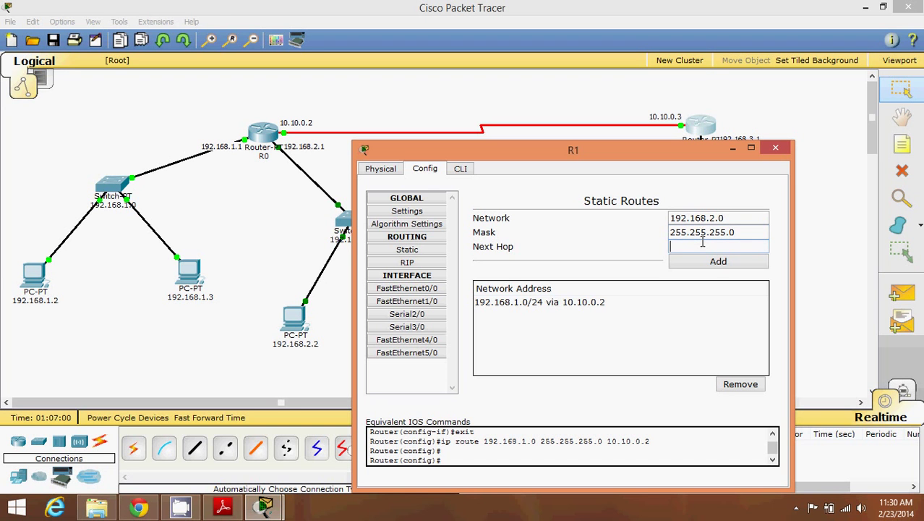
{"action": "type", "text": "10.10.0.2"}
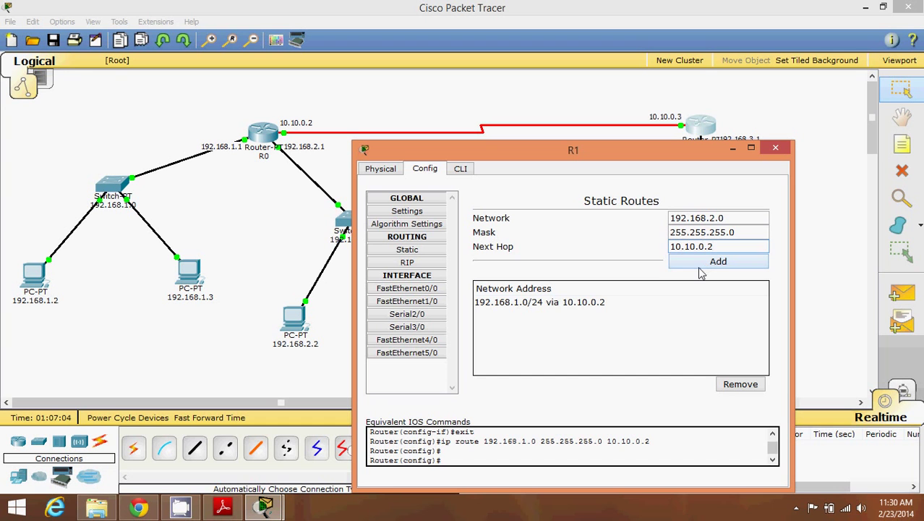
{"action": "left_click", "coordinate": [699, 265]}
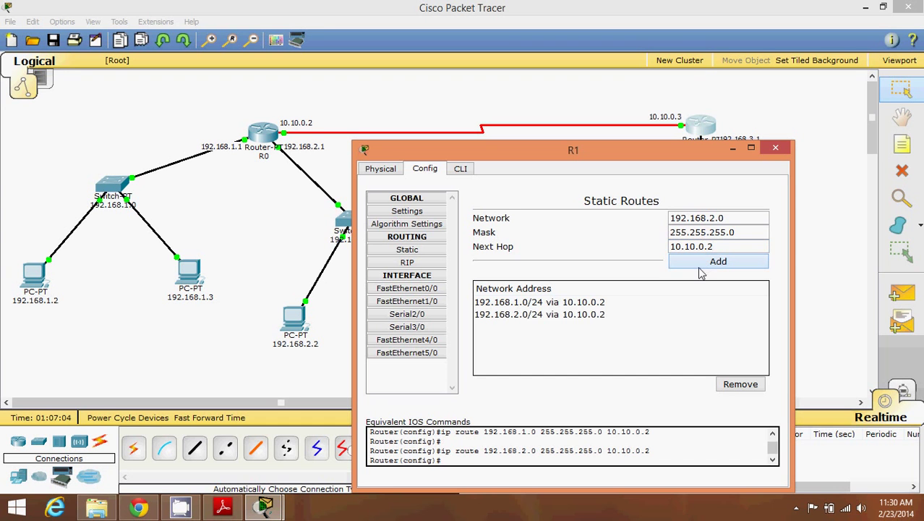
{"action": "left_click", "coordinate": [777, 151]}
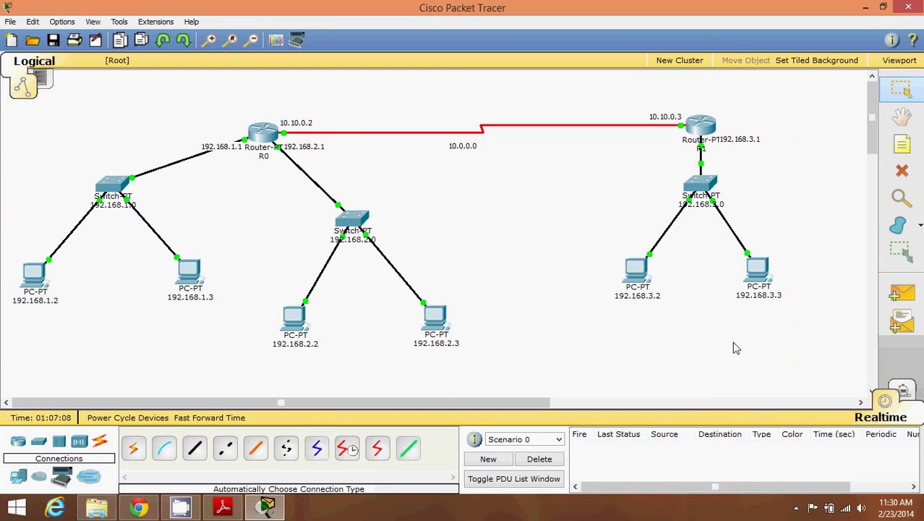
- Test connectivity with a simple PDU from PC 192.168.1.2 to PC 192.168.3.2, and delete the scenario's test
{"action": "left_click", "coordinate": [897, 295]}
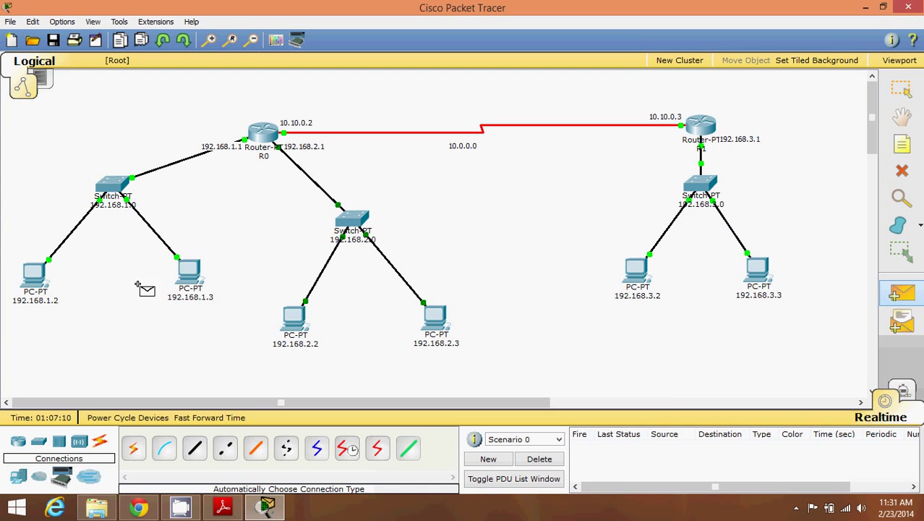
{"action": "left_click", "coordinate": [36, 276]}
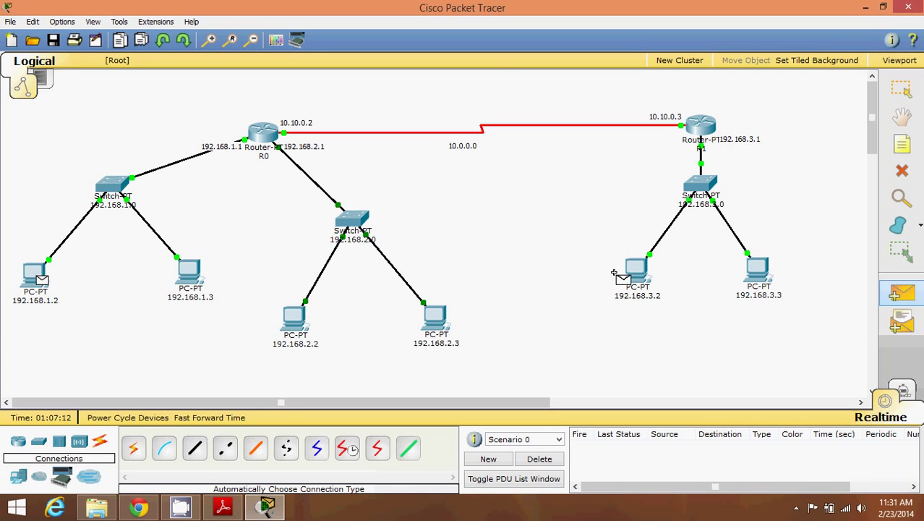
{"action": "left_click", "coordinate": [635, 276]}
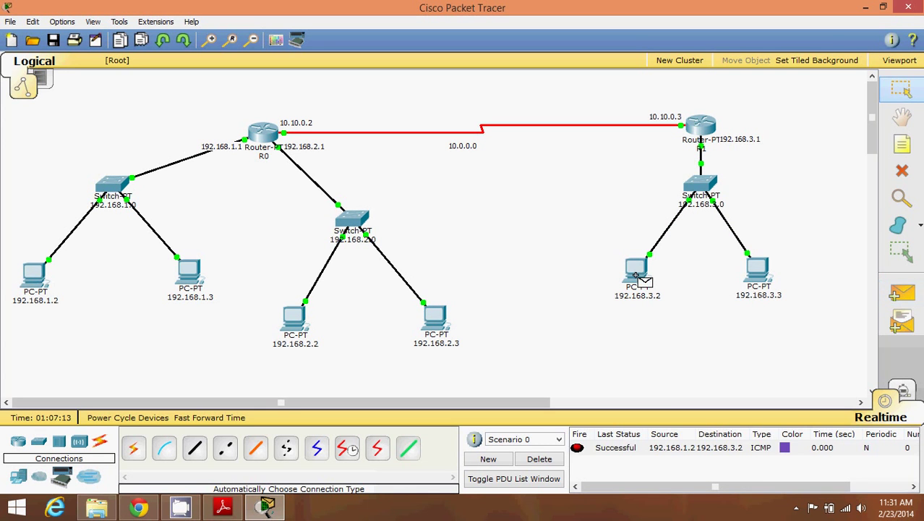
{"action": "left_click", "coordinate": [538, 460]}
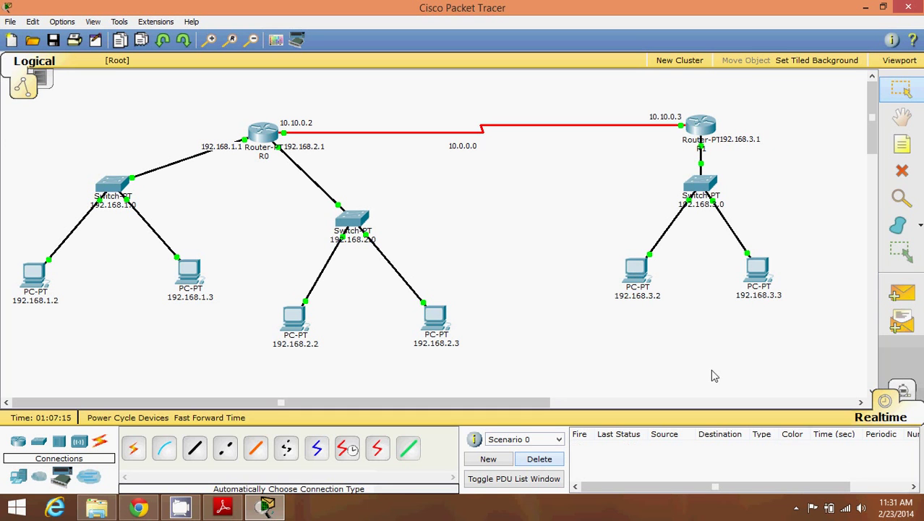
- Test connectivity with a simple PDU from PC 192.168.3.3 to router R0, and delete the scenario's test
{"action": "left_click", "coordinate": [902, 293]}
{"action": "left_click", "coordinate": [758, 269]}
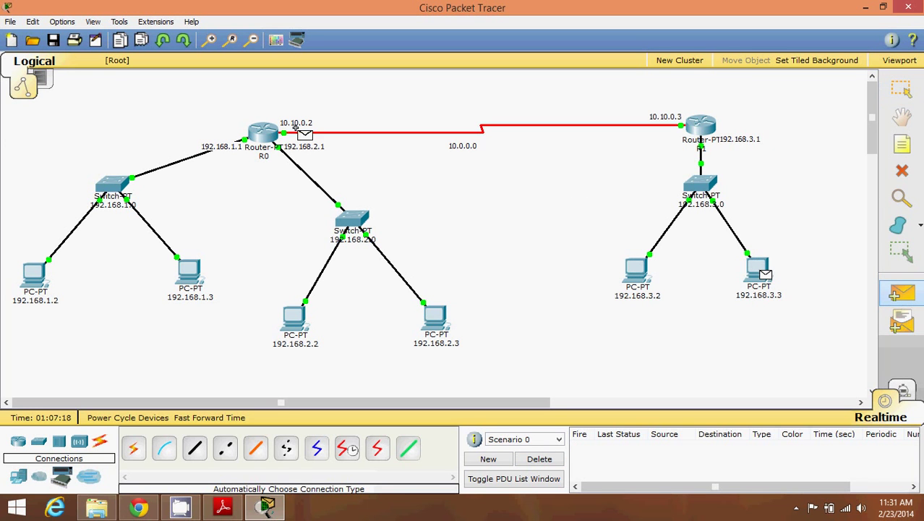
{"action": "left_click", "coordinate": [267, 134]}
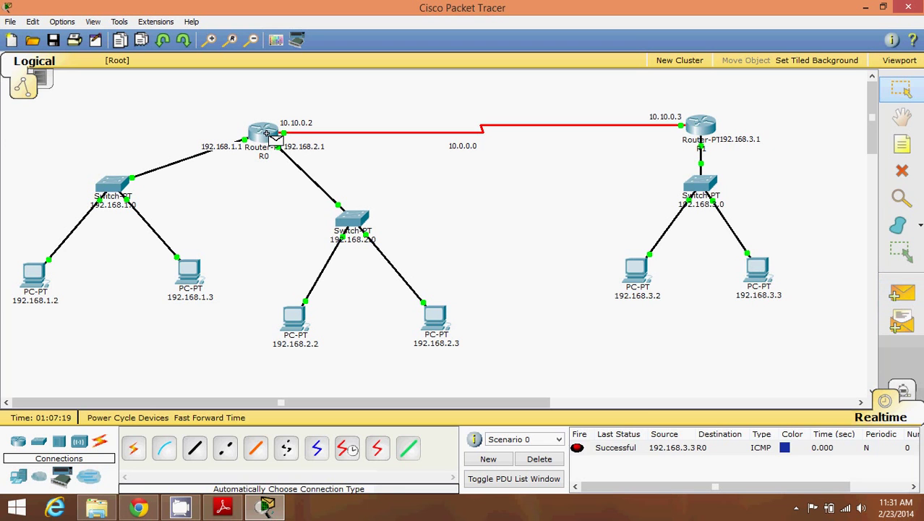
{"action": "left_click", "coordinate": [538, 460]}
- Test connectivity with a simple PDU from PC 192.168.2.3 to PC 192.168.3.2
{"action": "key", "text": "p"}
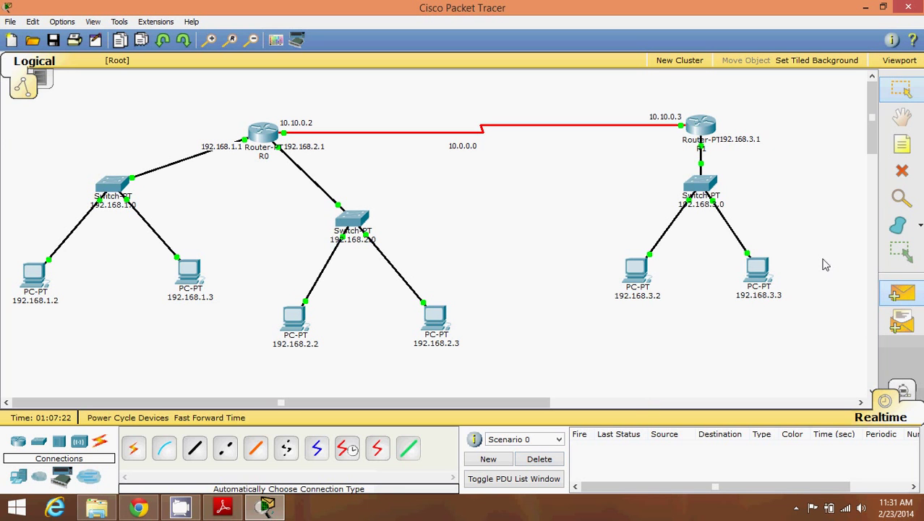
{"action": "left_click", "coordinate": [434, 318]}
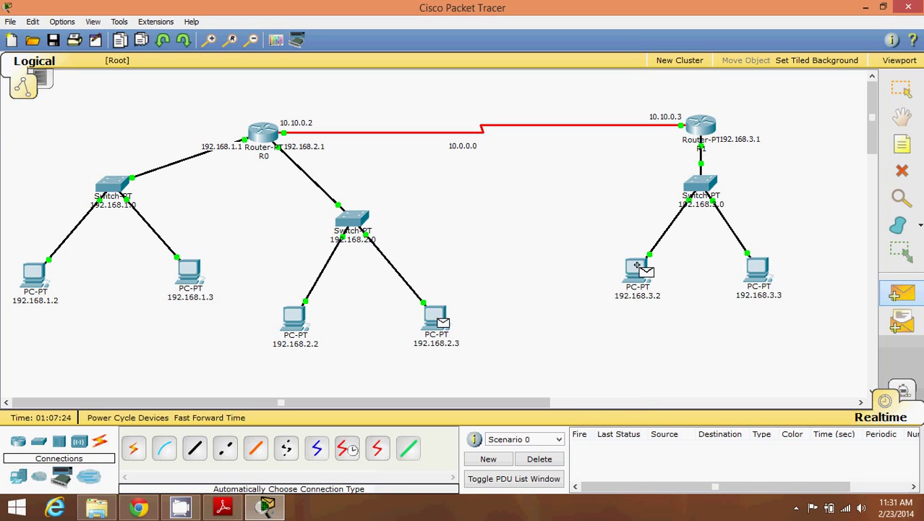
{"action": "left_click", "coordinate": [637, 268]}
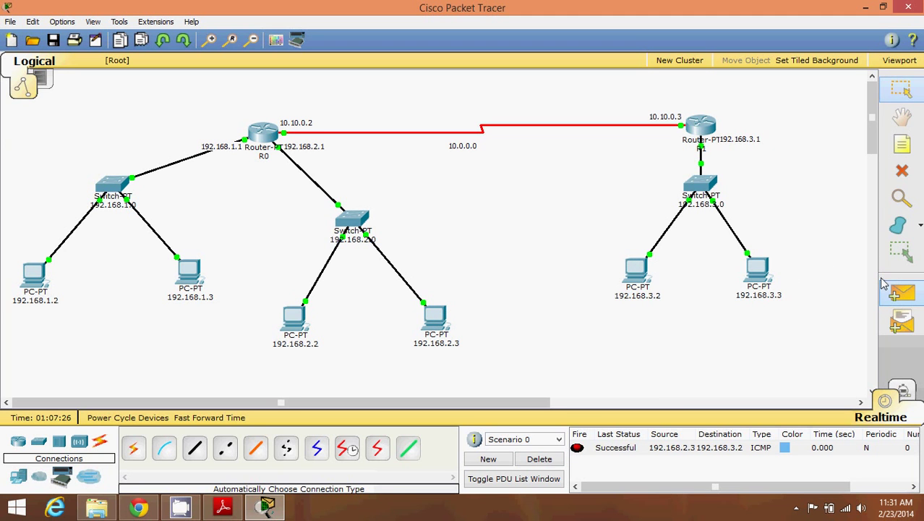
- Send a simple PDU from PC 192.168.2.2 to router R1, and delete the scenario's tests
{"action": "left_click", "coordinate": [898, 292]}
{"action": "left_click", "coordinate": [303, 315]}
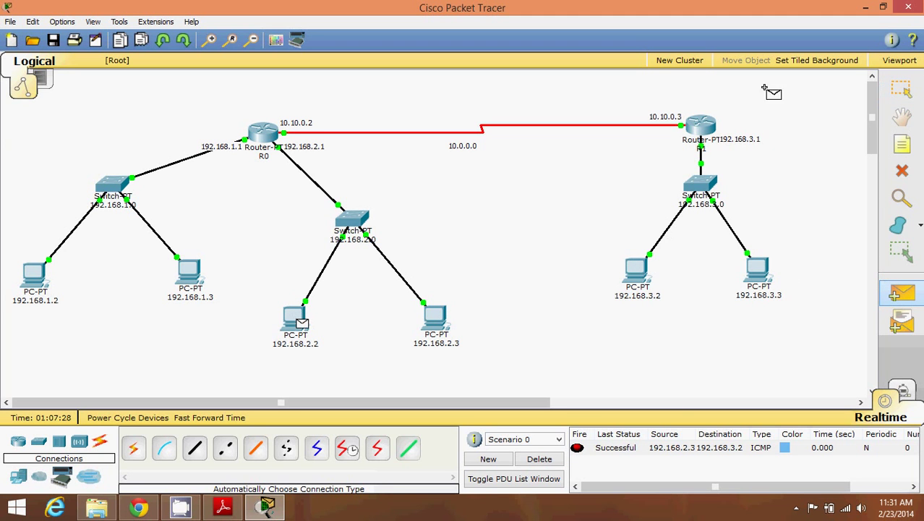
{"action": "left_click", "coordinate": [700, 125]}
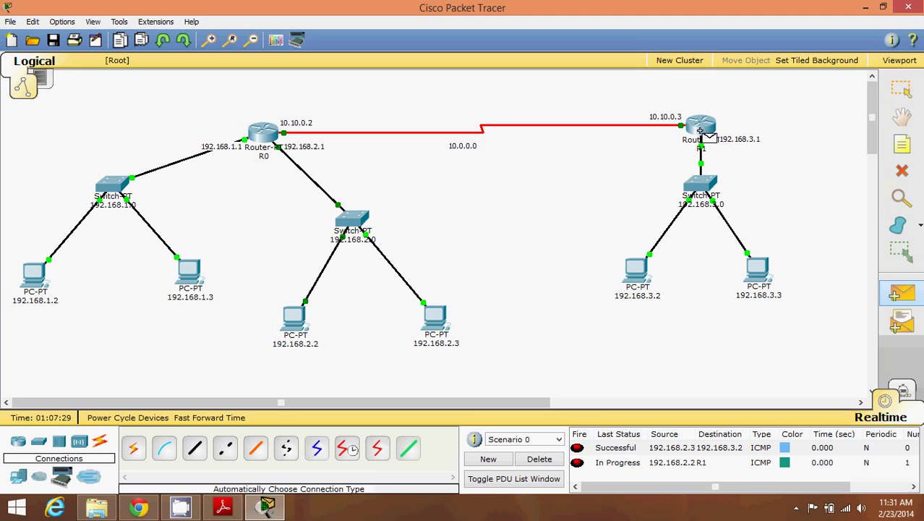
{"action": "left_click", "coordinate": [539, 460]}
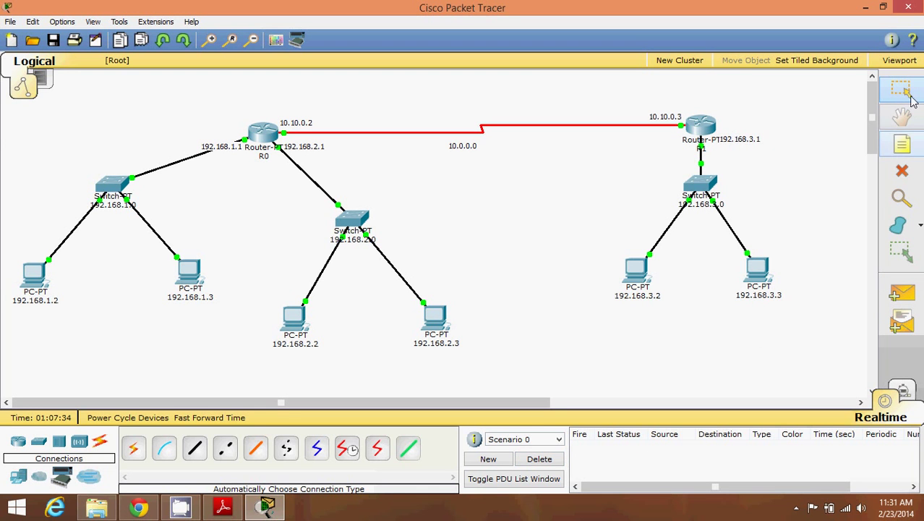
- Move router R1 together with its switch, PCs and address labels closer to router R0, and deselect them
{"action": "left_click_drag", "start_coordinate": [827, 310], "coordinate": [618, 108]}
{"action": "left_click_drag", "start_coordinate": [696, 128], "coordinate": [569, 128]}
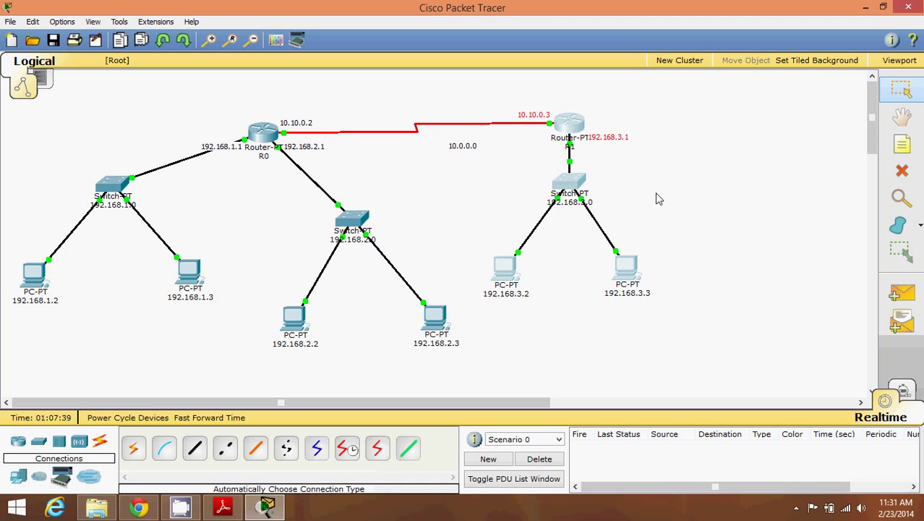
{"action": "left_click", "coordinate": [727, 274]}
- Switch to simulation mode and add a simple PDU from PC 192.168.3.3 to PC 192.168.2.2
{"action": "left_click", "coordinate": [909, 391]}
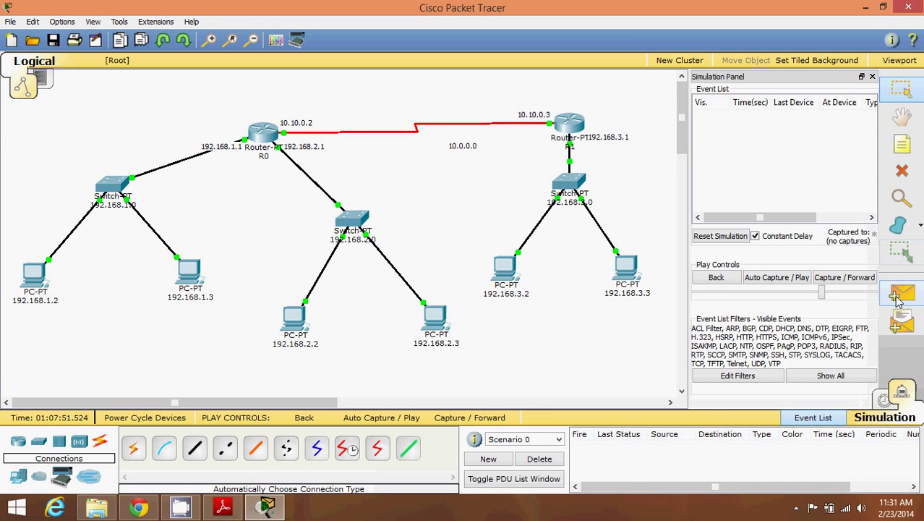
{"action": "left_click", "coordinate": [900, 296]}
{"action": "left_click", "coordinate": [626, 269]}
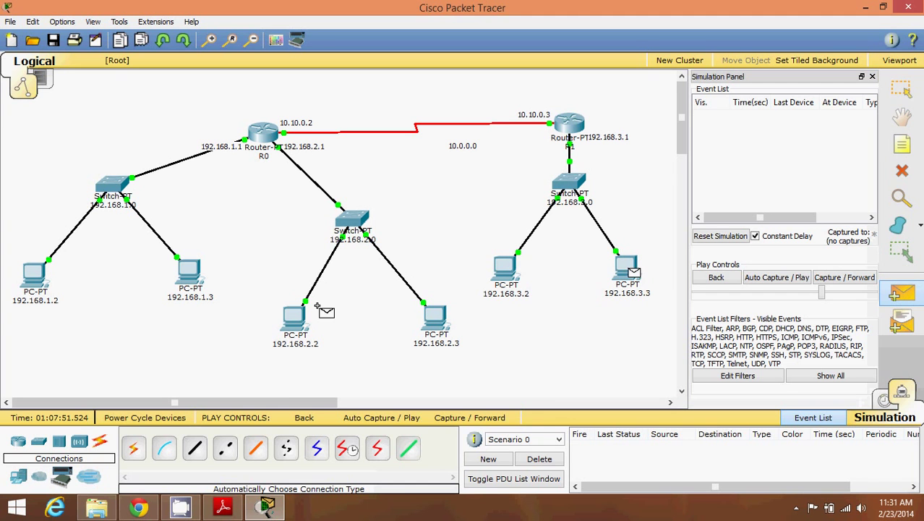
{"action": "left_click", "coordinate": [293, 316]}
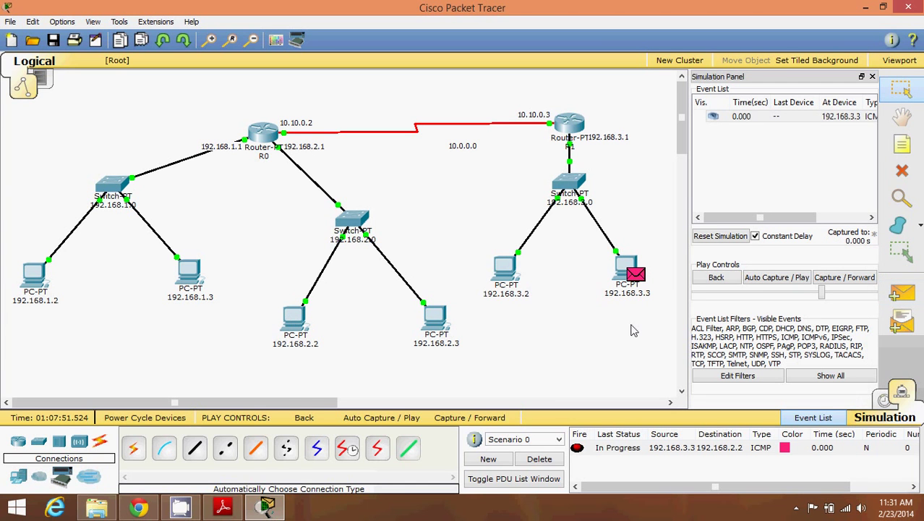
- Step the simulation forward to trace the PDU from 192.168.3.3 to 192.168.2.2 and back, and delete the scenario's test
{"action": "left_click", "coordinate": [842, 280]}
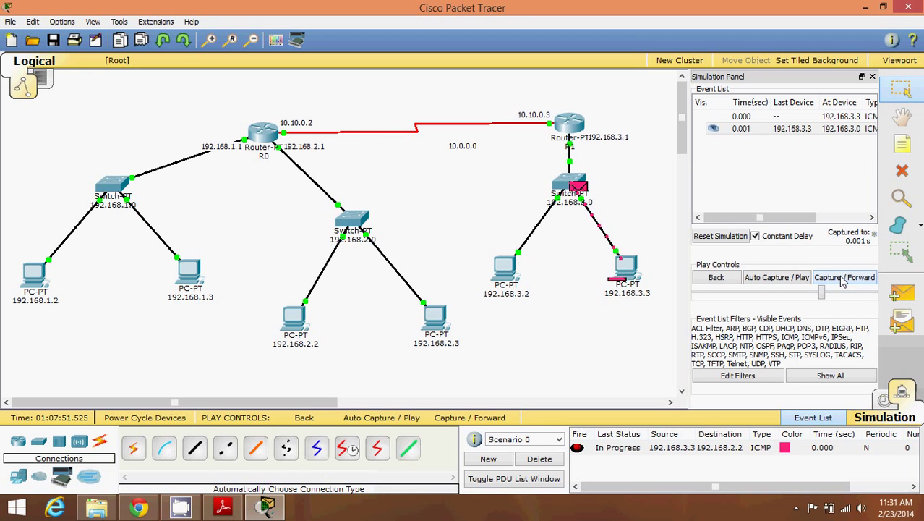
{"action": "left_click", "coordinate": [842, 281]}
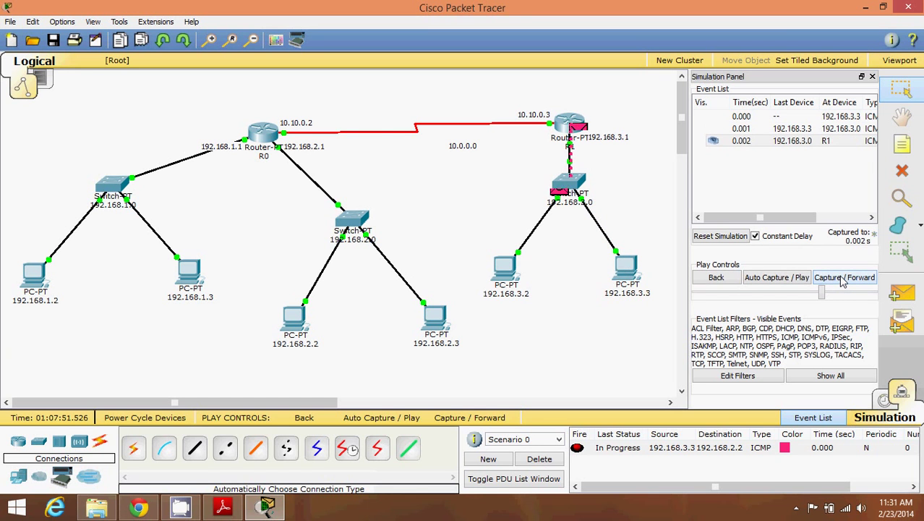
{"action": "left_click", "coordinate": [842, 280]}
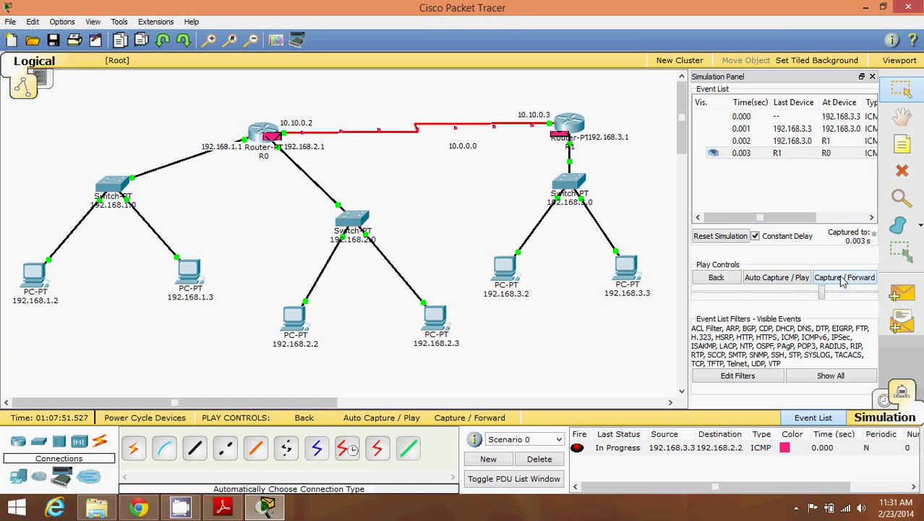
{"action": "left_click", "coordinate": [842, 281]}
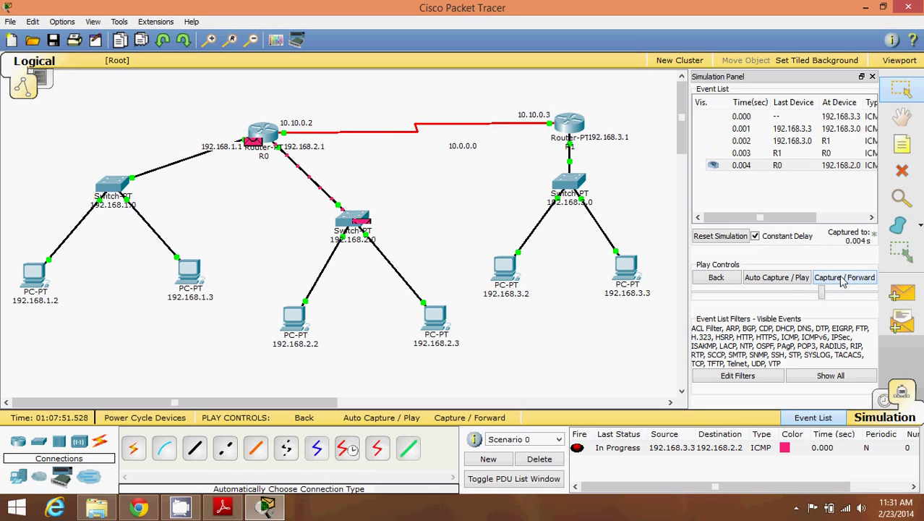
{"action": "left_click", "coordinate": [842, 280]}
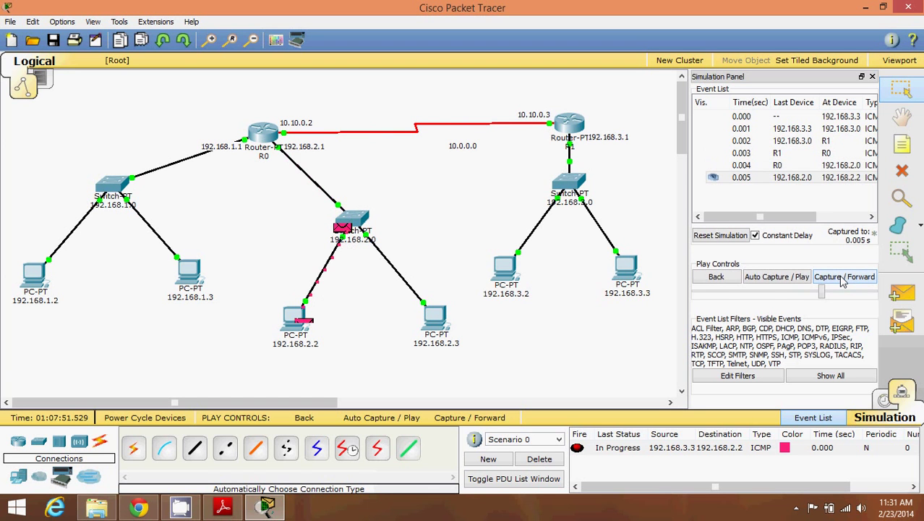
{"action": "left_click", "coordinate": [841, 281]}
{"action": "left_click", "coordinate": [842, 281]}
{"action": "left_click", "coordinate": [841, 281]}
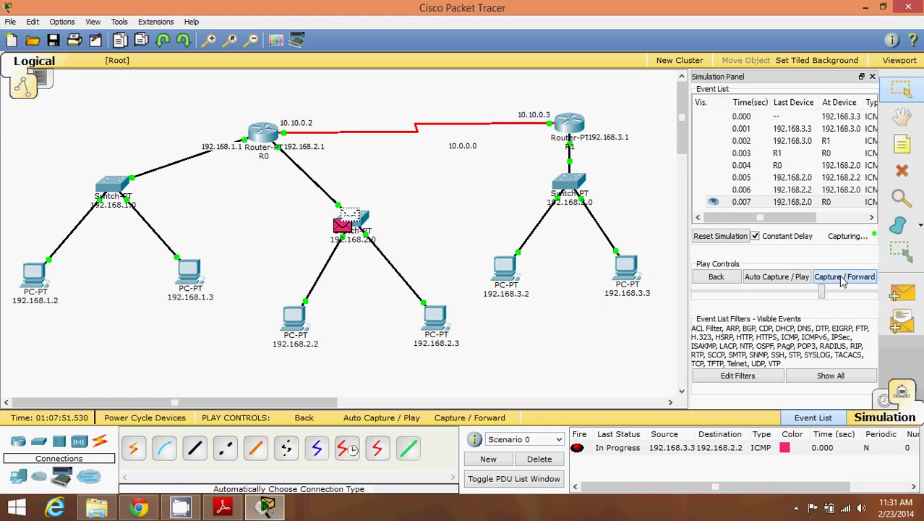
{"action": "left_click", "coordinate": [841, 280]}
{"action": "left_click", "coordinate": [842, 281]}
{"action": "left_click", "coordinate": [841, 280]}
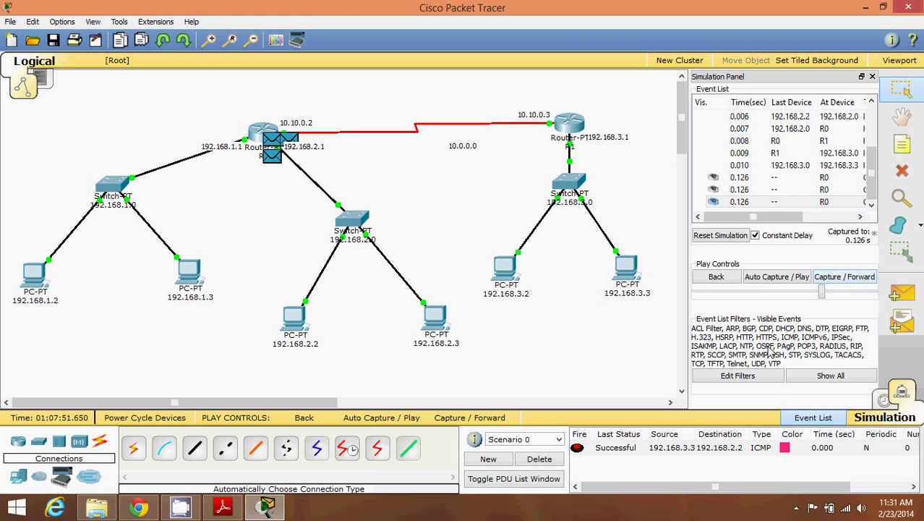
{"action": "left_click", "coordinate": [540, 459]}
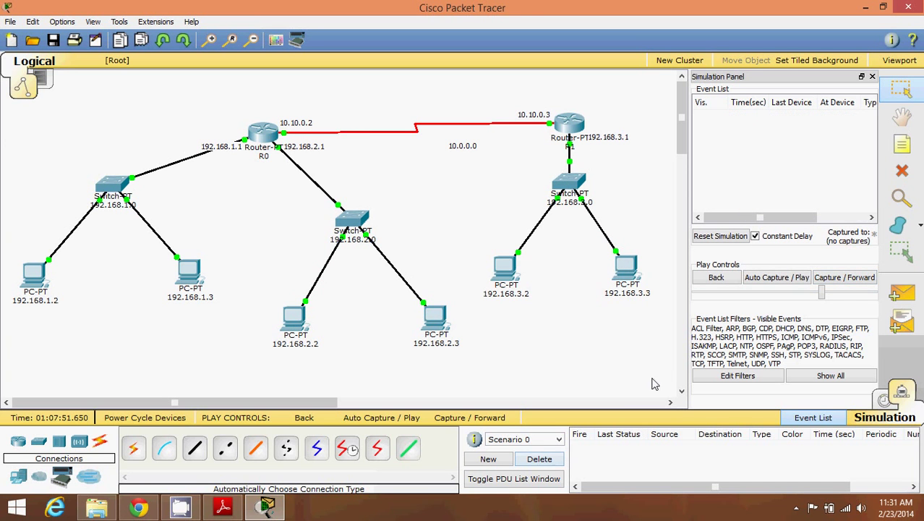
- Switch to Adobe Reader to check the static routing topic in TY_Syllabus.pdf, and return to Packet Tracer
{"action": "left_click", "coordinate": [223, 509]}
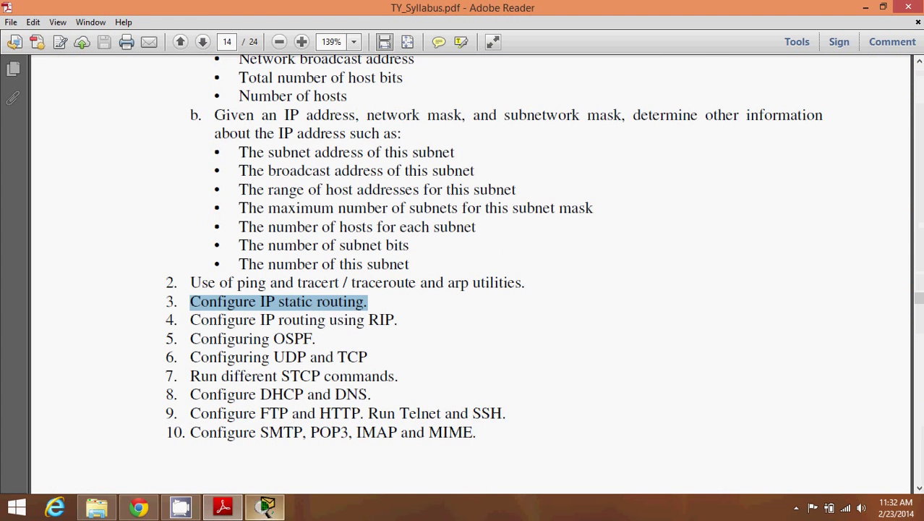
{"action": "left_click", "coordinate": [266, 508]}
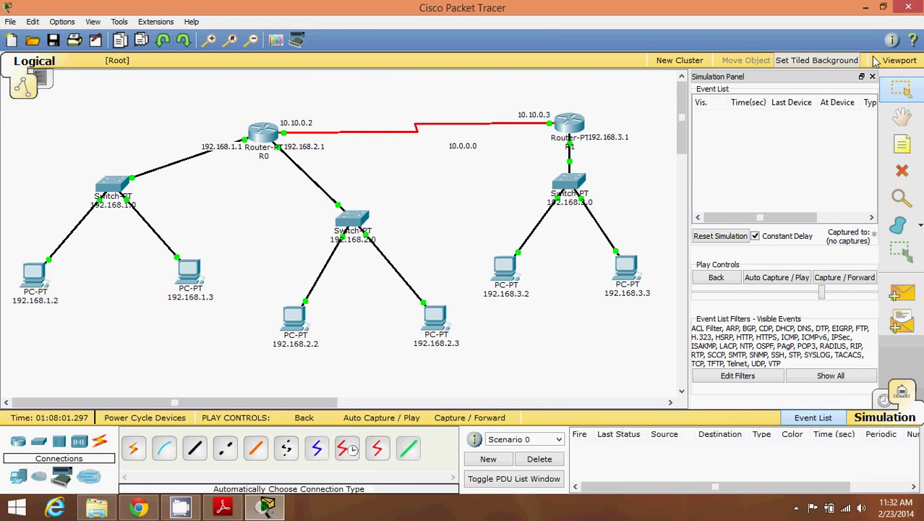